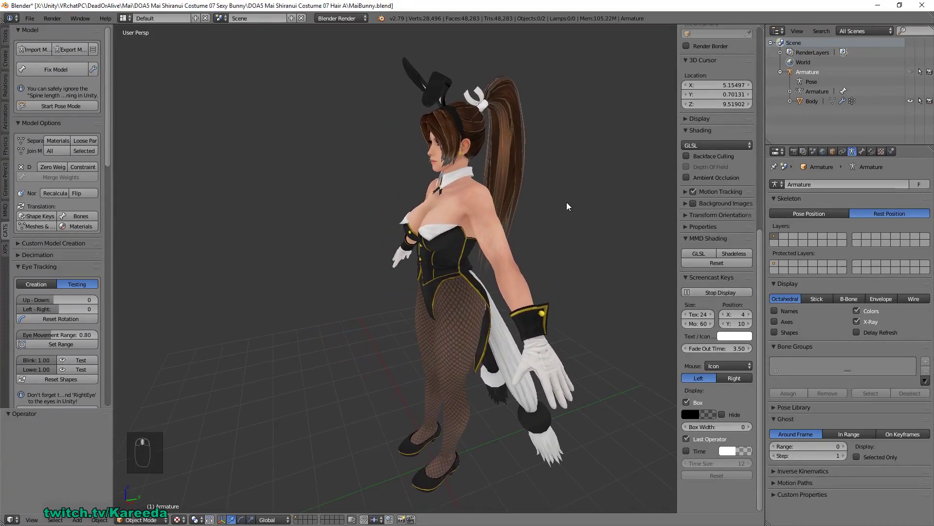
Examine the character model from the front and side, up close and at full length
scroll(528, 208, "up", 3)
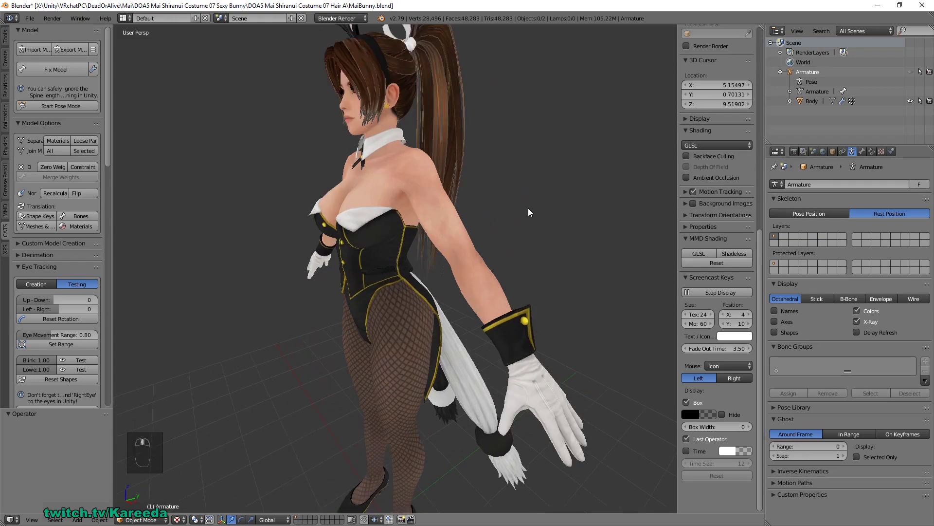
scroll(528, 208, "down", 1)
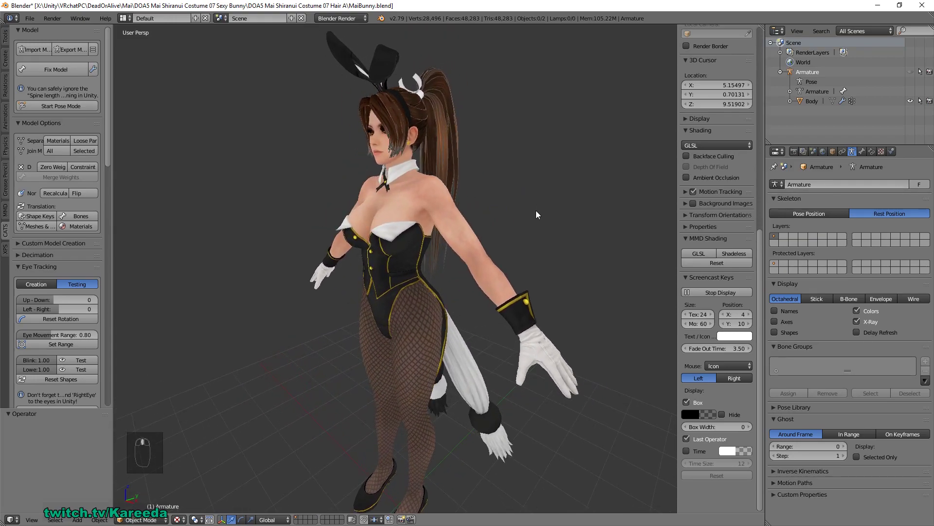
scroll(538, 229, "up", 4)
scroll(537, 233, "down", 3)
scroll(516, 237, "down", 1)
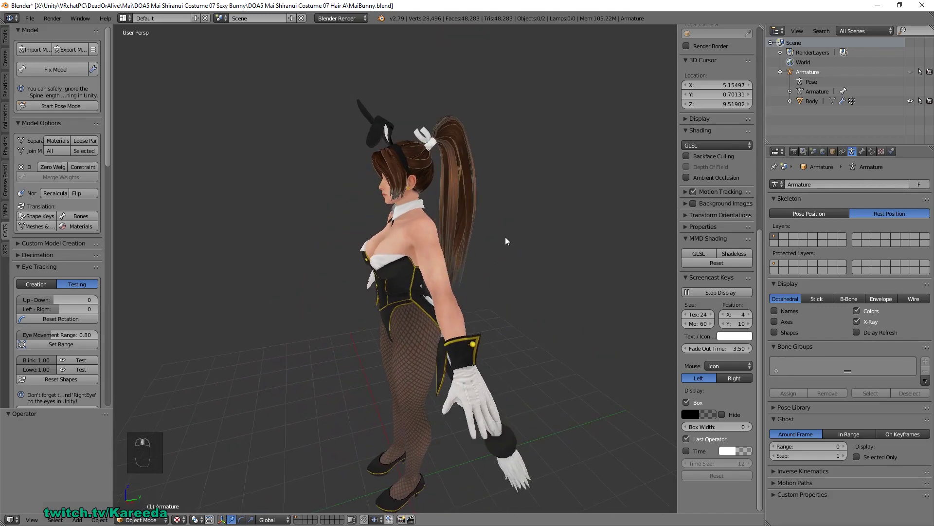
scroll(522, 233, "up", 1)
middle_click_drag(669, 177, 586, 191)
scroll(559, 200, "up", 3)
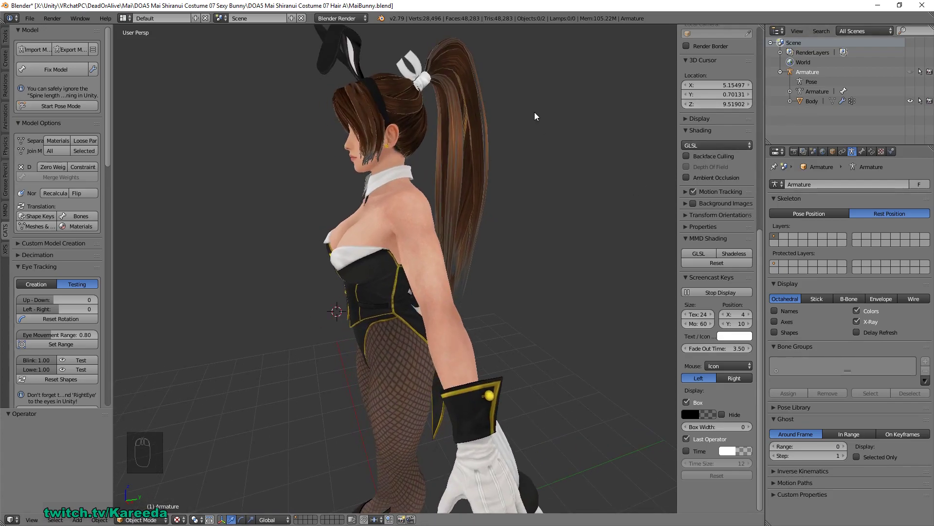
middle_click_drag(525, 126, 543, 129)
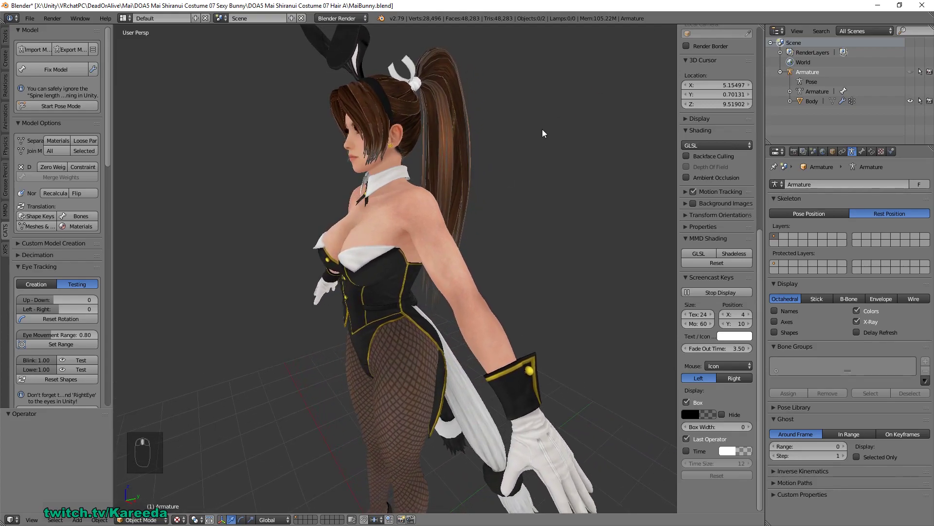
Select the Body mesh and find the Chest group in its vertex groups list
left_click(812, 101)
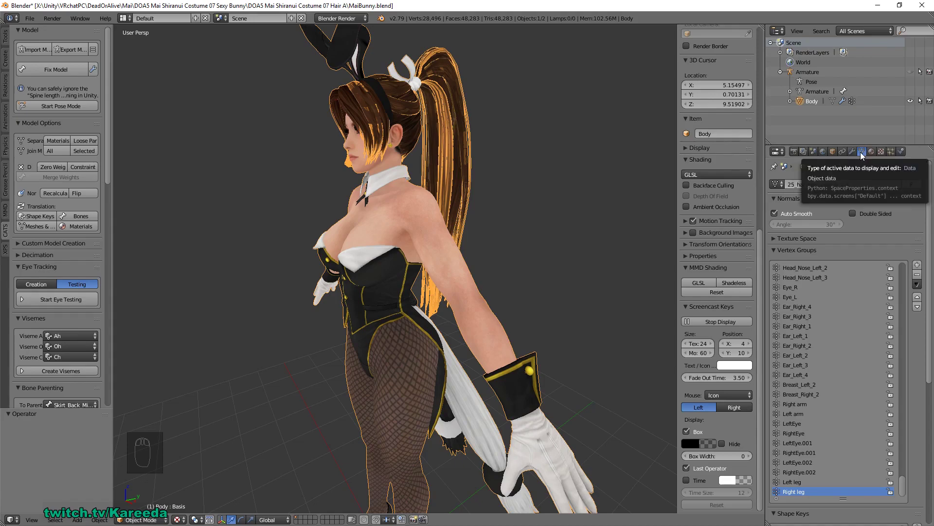
left_click_drag(876, 145, 876, 128)
left_click_drag(927, 157, 926, 211)
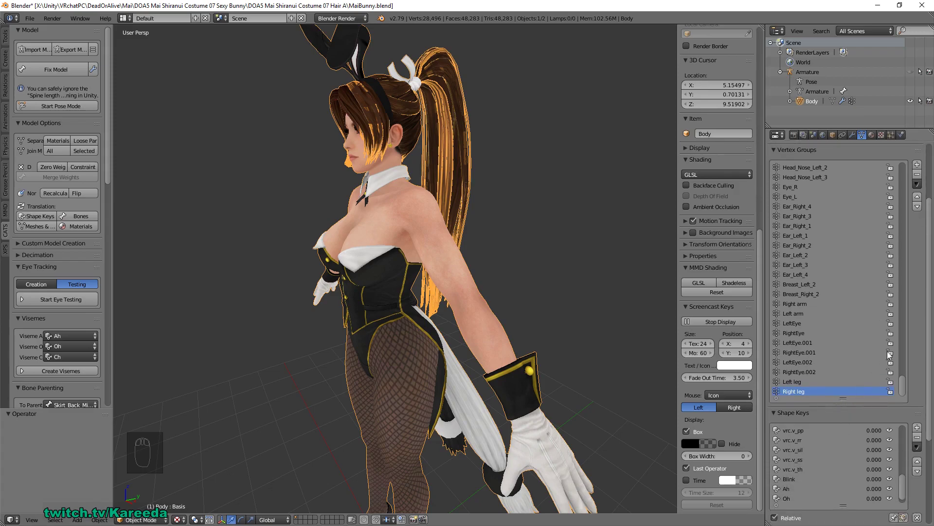
mouse_move(929, 214)
left_mouse_down()
mouse_move(924, 323)
mouse_move(924, 208)
left_mouse_up()
scroll(845, 253, "up", 1)
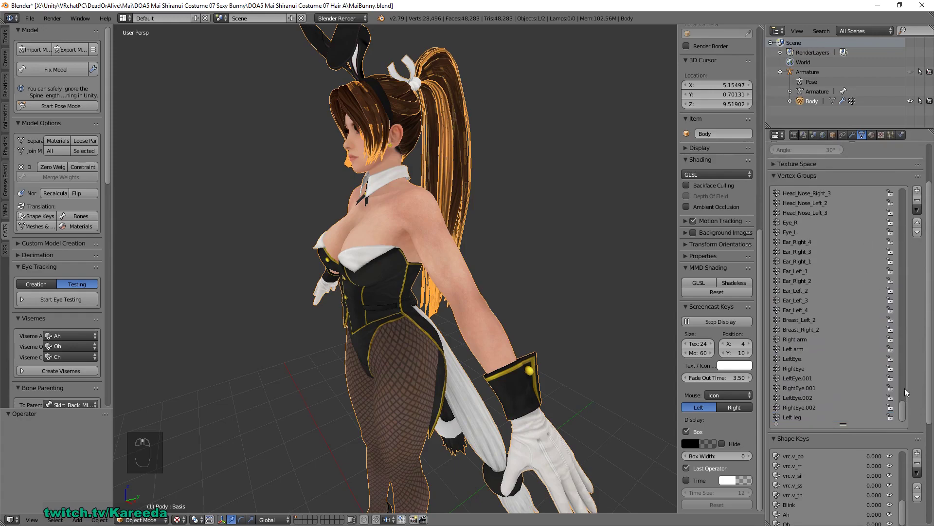
left_click_drag(901, 406, 901, 376)
scroll(836, 280, "up", 6)
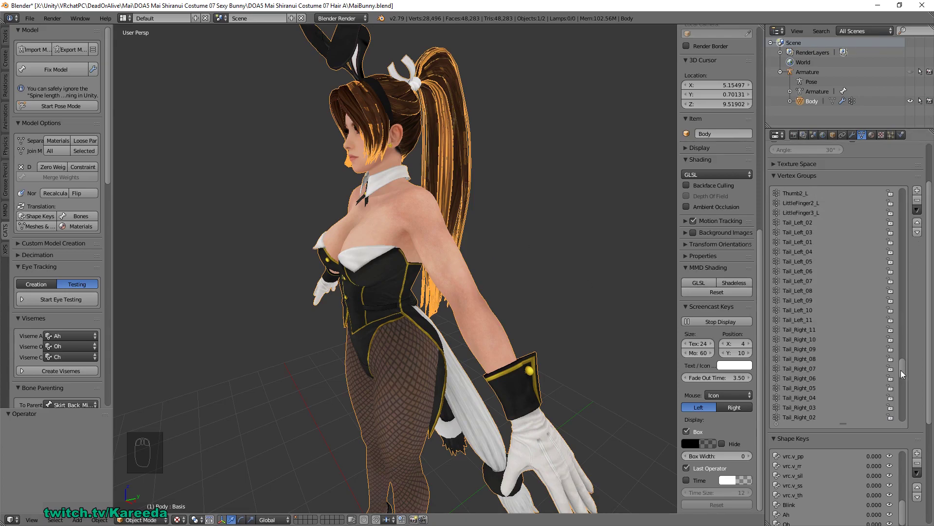
left_click_drag(903, 374, 901, 236)
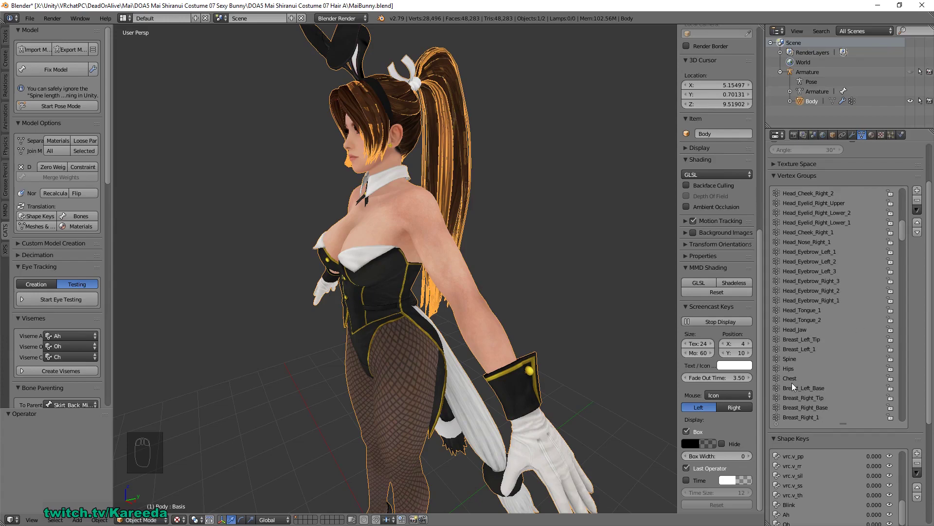
Enter Edit Mode on the Body mesh and select the vertices of the Chest vertex group
middle_click_drag(555, 293, 581, 272)
key("Tab")
scroll(581, 272, "up", 1)
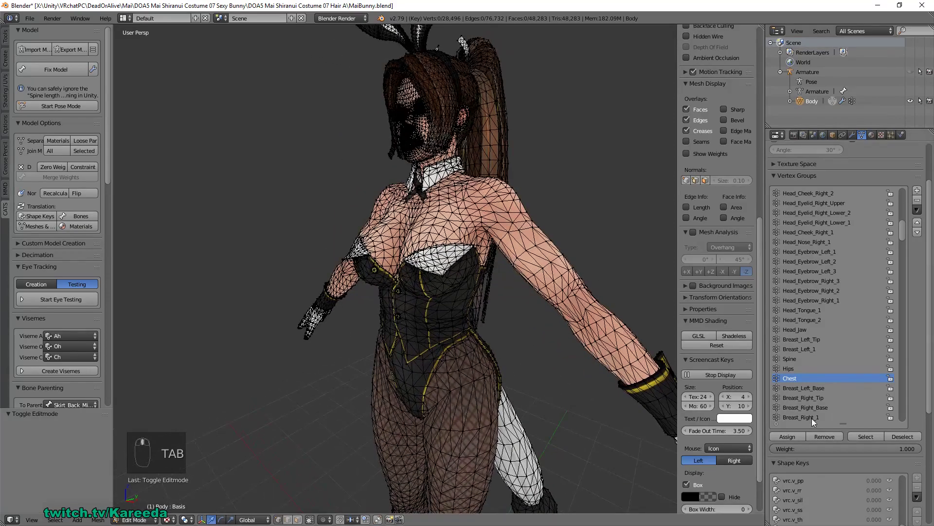
left_click(865, 436)
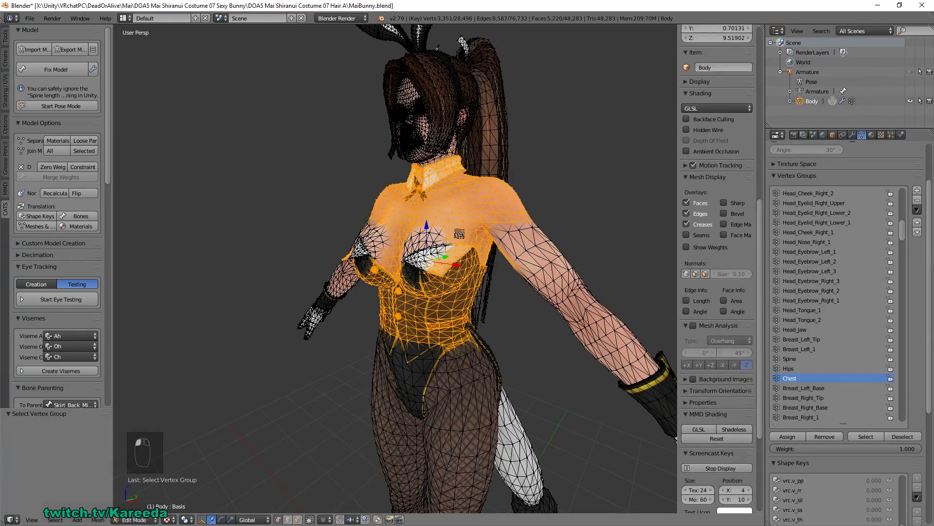
middle_click_drag(497, 234, 403, 231)
middle_click_drag(306, 441, 284, 392)
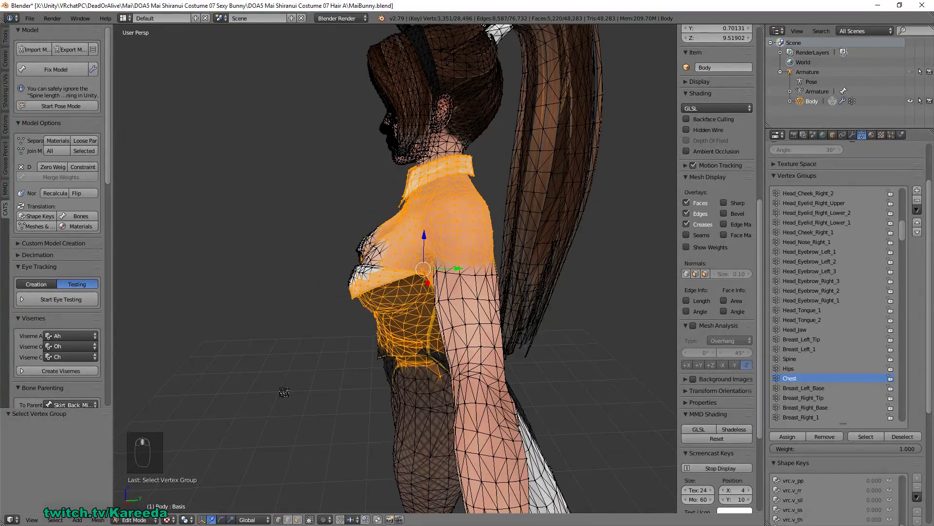
Turn off limiting the selection to visible geometry and add the front bust vertices to the selection with Circle Select
left_click(310, 519)
middle_click_drag(315, 383, 317, 359)
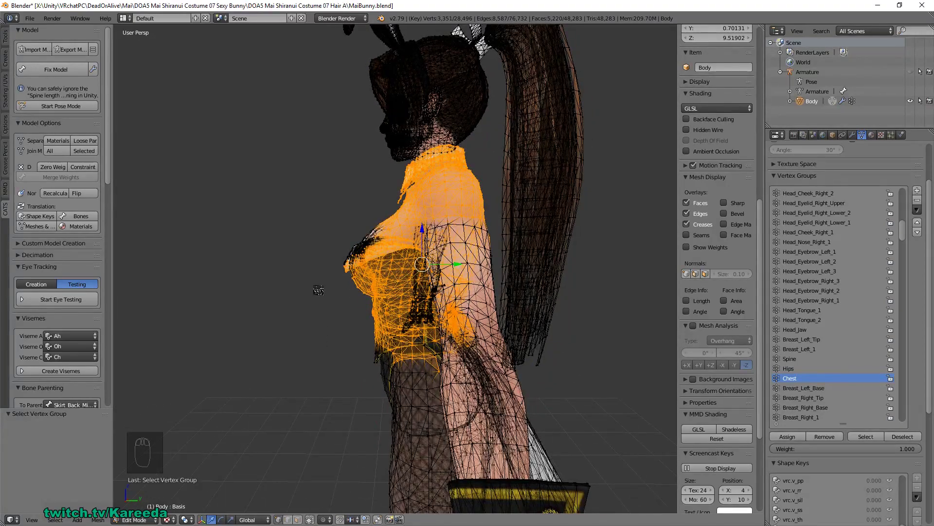
key("c")
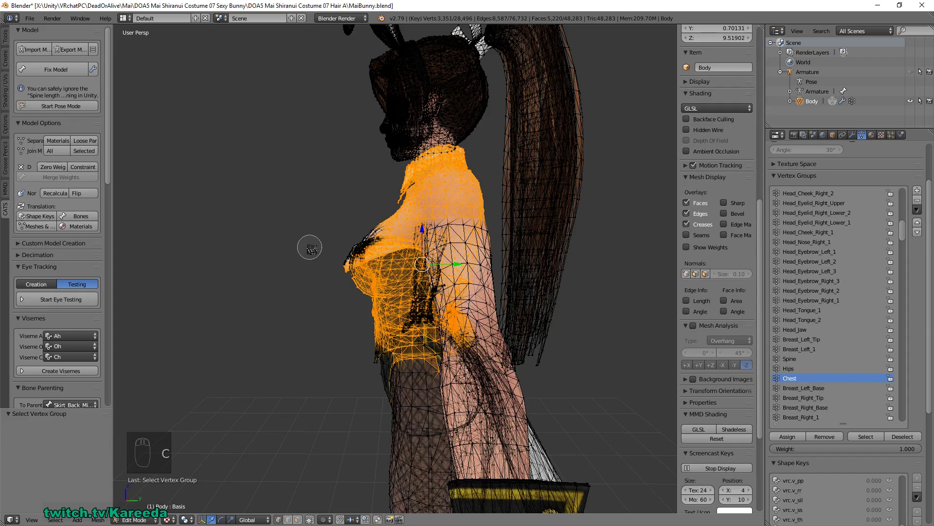
mouse_move(365, 219)
left_mouse_down()
mouse_move(377, 258)
mouse_move(362, 246)
mouse_move(348, 273)
left_mouse_up()
right_click(361, 248)
middle_click_drag(362, 251, 555, 248)
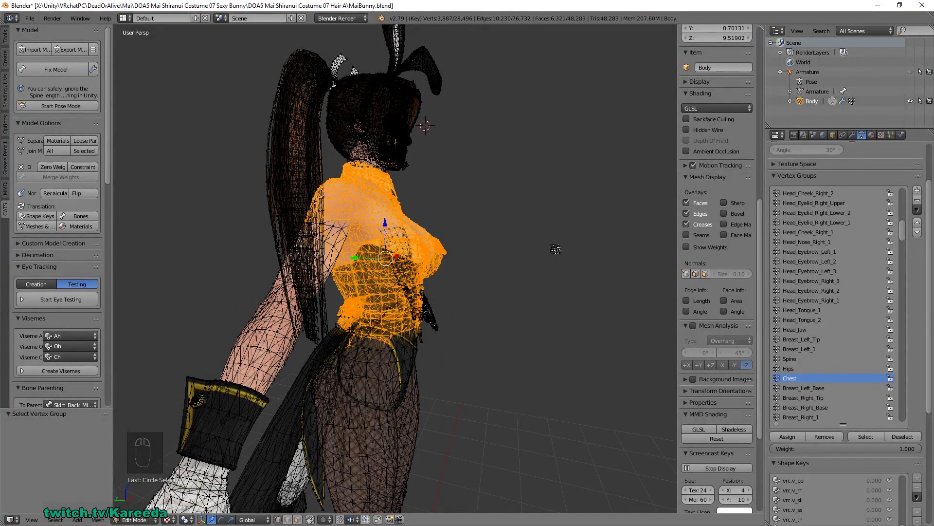
Deselect the vertices of the Neck vertex group
middle_click_drag(503, 223, 475, 217)
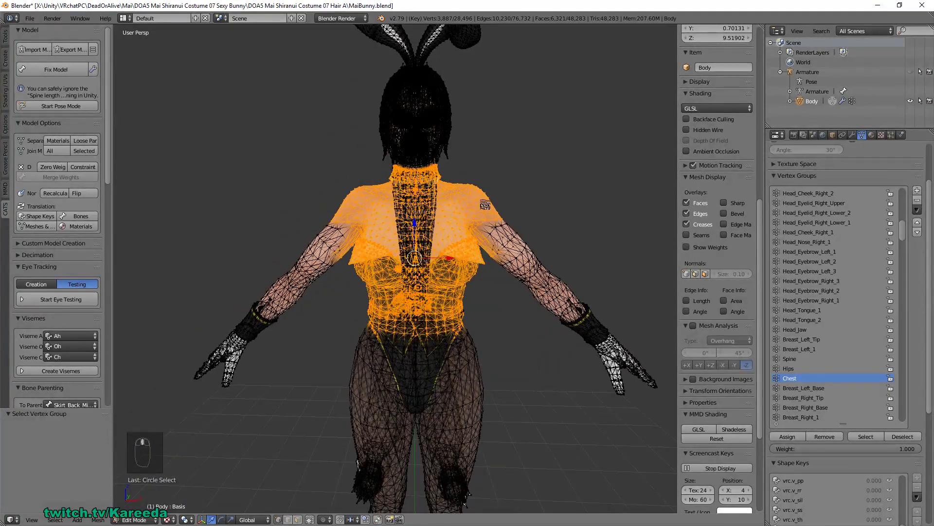
scroll(467, 222, "up", 3)
mouse_move(428, 184)
middle_mouse_down()
mouse_move(460, 188)
mouse_move(446, 190)
middle_mouse_up()
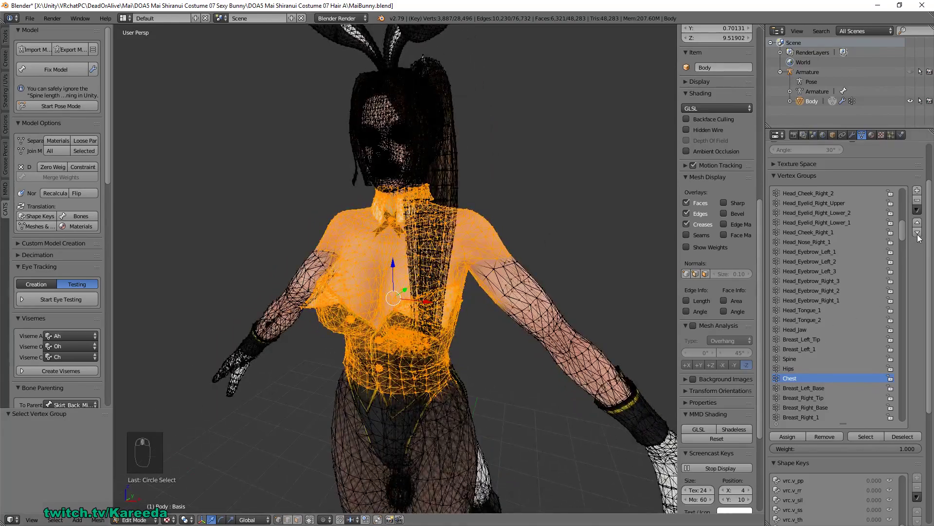
left_click_drag(905, 229, 901, 334)
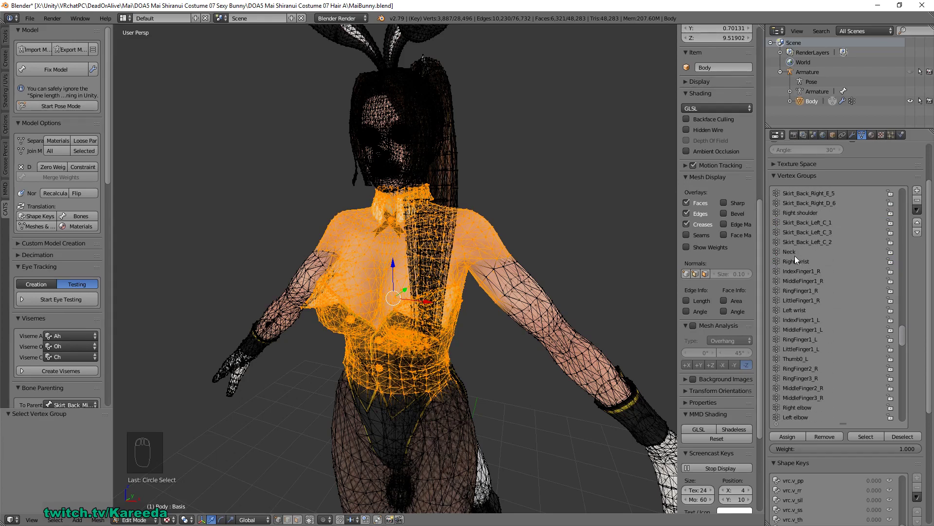
left_click(904, 437)
middle_click_drag(388, 206, 405, 206)
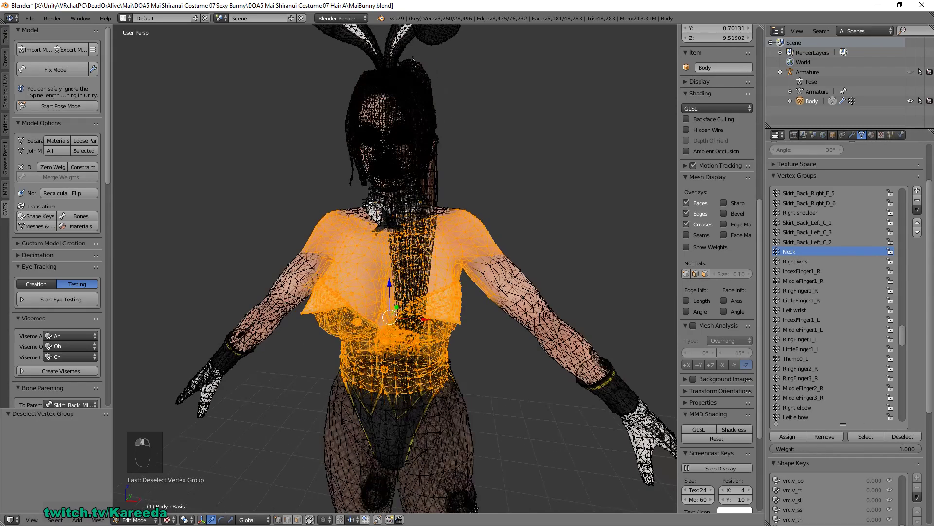
Deselect the vertices of the Left shoulder and Right shoulder vertex groups
left_click_drag(903, 334, 906, 280)
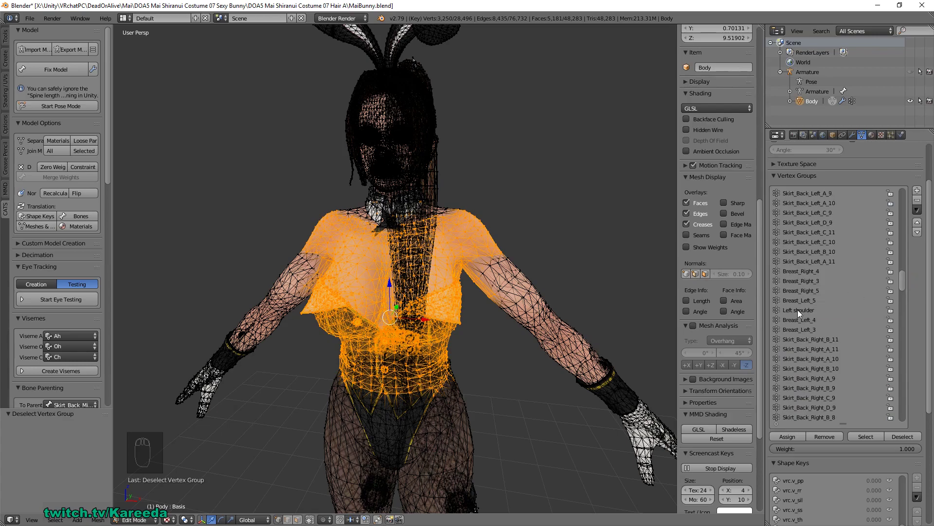
left_click(900, 436)
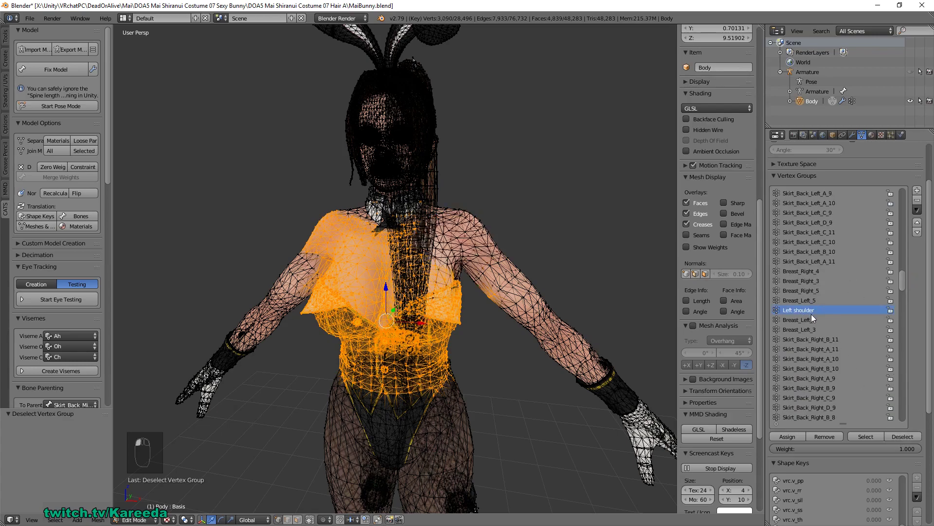
scroll(811, 315, "down", 6)
left_click_drag(902, 288, 897, 331)
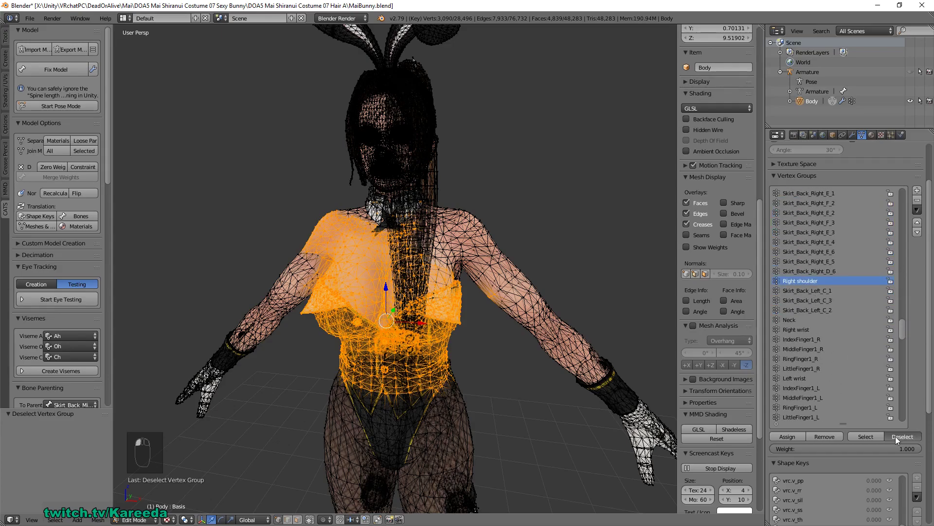
scroll(438, 297, "up", 2)
Deselect the stray vertices around the collar and upper chest with Circle Select
middle_click_drag(438, 297, 377, 298)
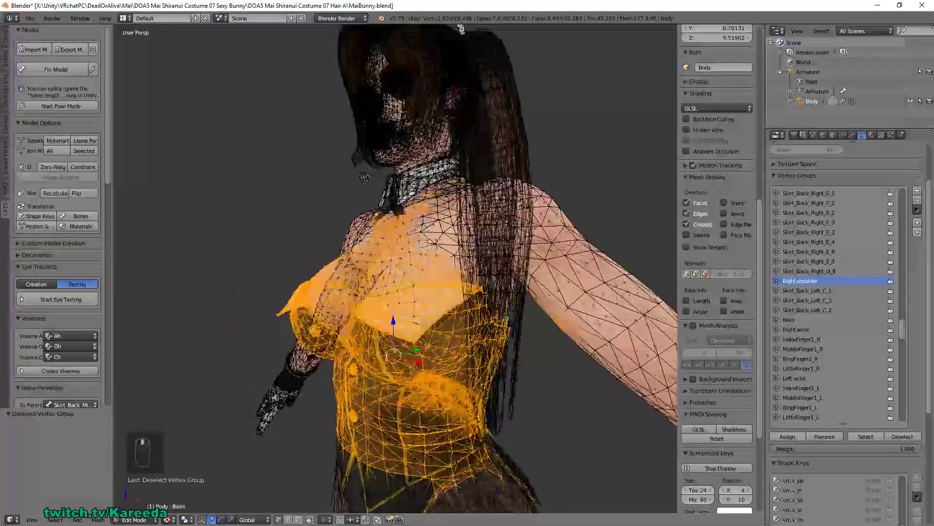
middle_click_drag(362, 175, 492, 193)
scroll(495, 196, "up", 3)
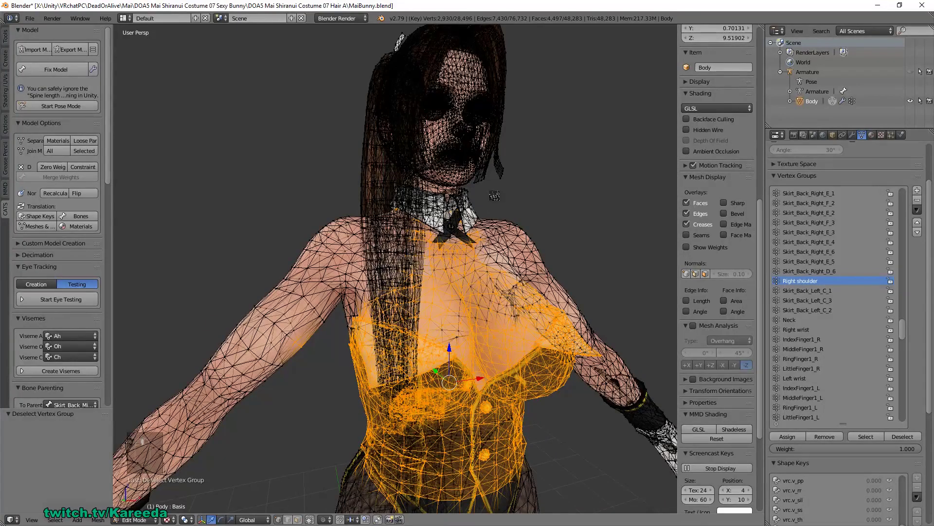
key("c")
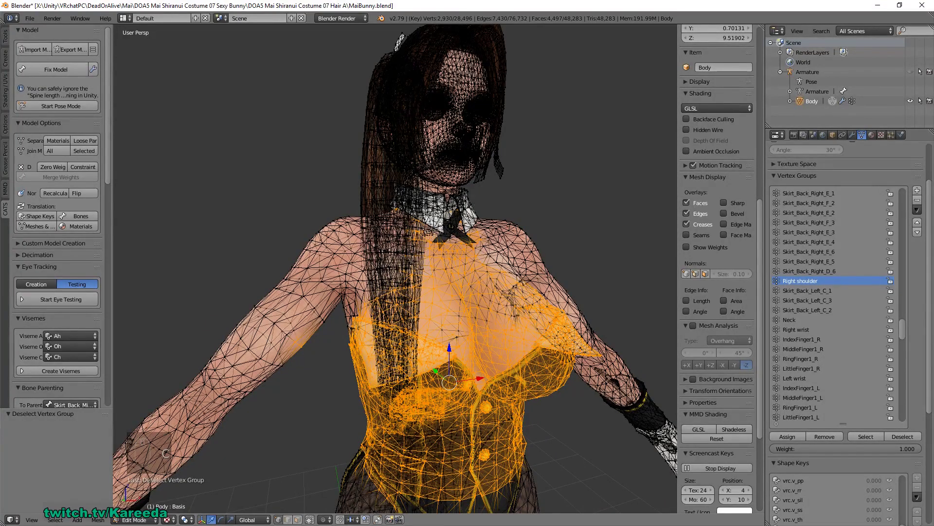
mouse_move(421, 235)
middle_mouse_down()
mouse_move(429, 234)
mouse_move(388, 215)
middle_mouse_up()
right_click(454, 213)
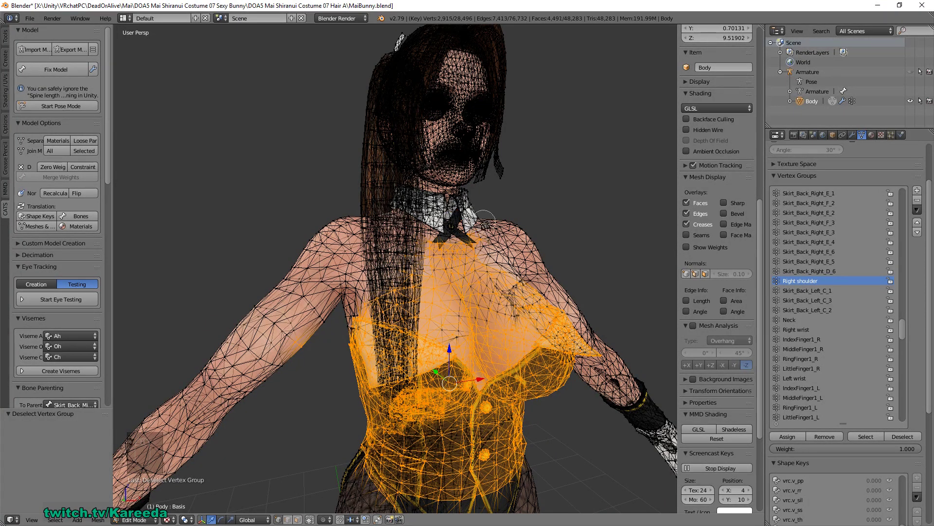
mouse_move(484, 225)
middle_mouse_down()
mouse_move(400, 242)
mouse_move(448, 242)
mouse_move(407, 260)
mouse_move(473, 255)
mouse_move(460, 271)
mouse_move(485, 263)
mouse_move(482, 250)
middle_mouse_up()
middle_click_drag(532, 226, 451, 237)
scroll(463, 234, "down", 5)
middle_click_drag(570, 258, 589, 259)
scroll(438, 292, "up", 5)
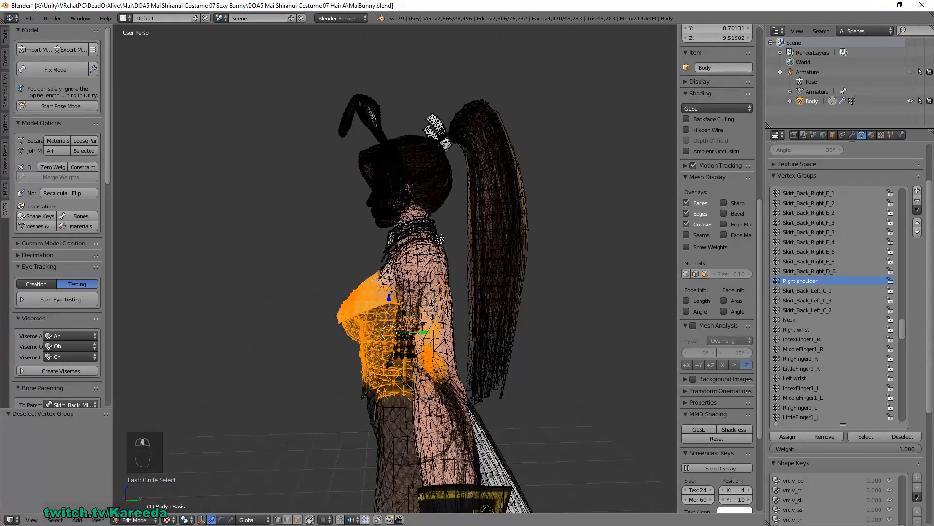
key("KP_7")
key("KP_6")
key("KP_6")
key("KP_6")
key("KP_6")
key("KP_6")
key("KP_6")
key("KP_6")
key("KP_6")
key("KP_6")
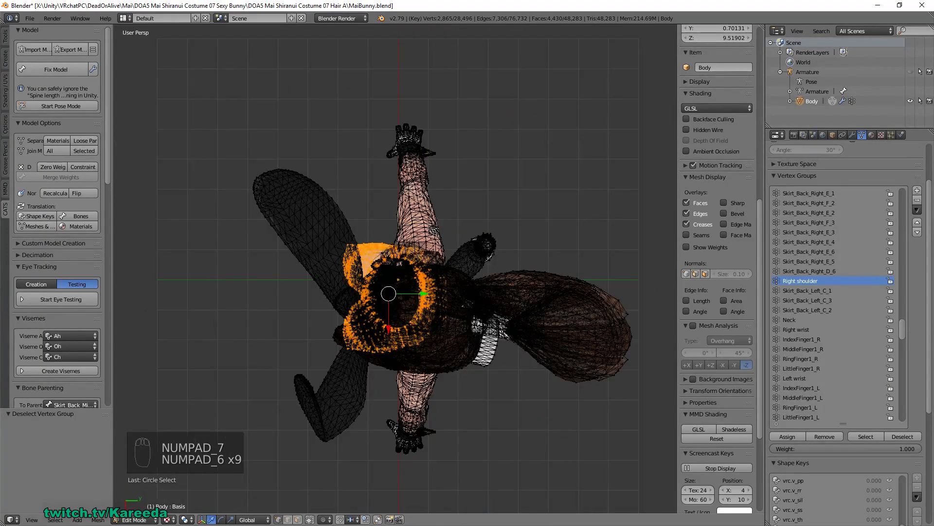
key("KP_2")
key("KP_2")
key("KP_2")
key("KP_2")
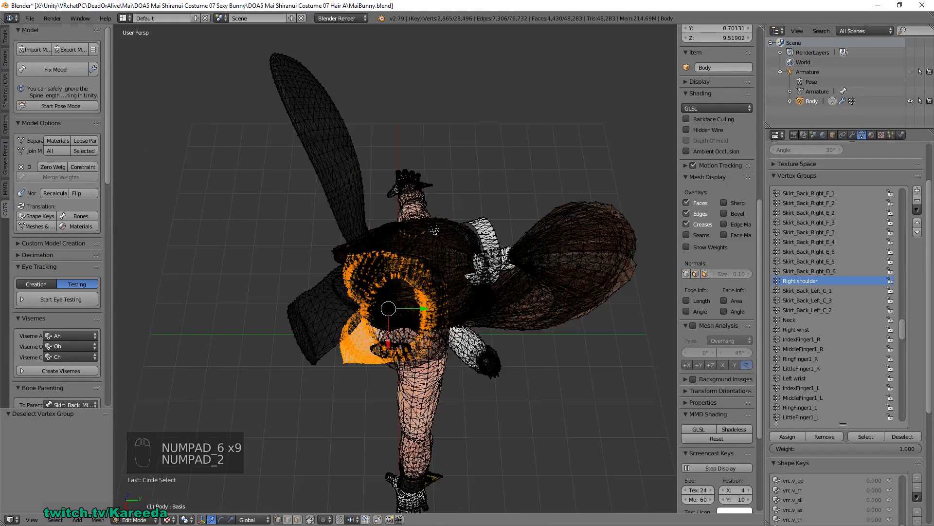
key("KP_8")
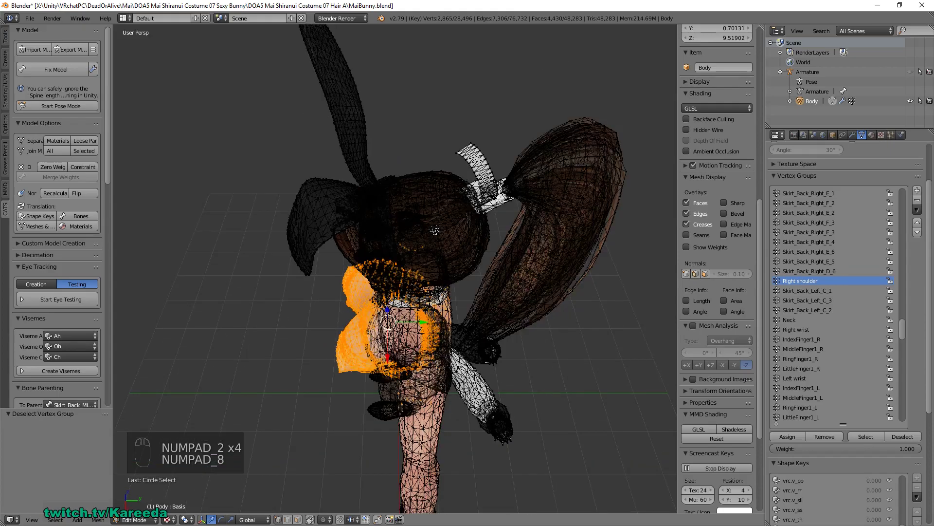
Deselect the vertices along the back of the torso and hips with Circle Select from an orthographic side view
key("KP_7")
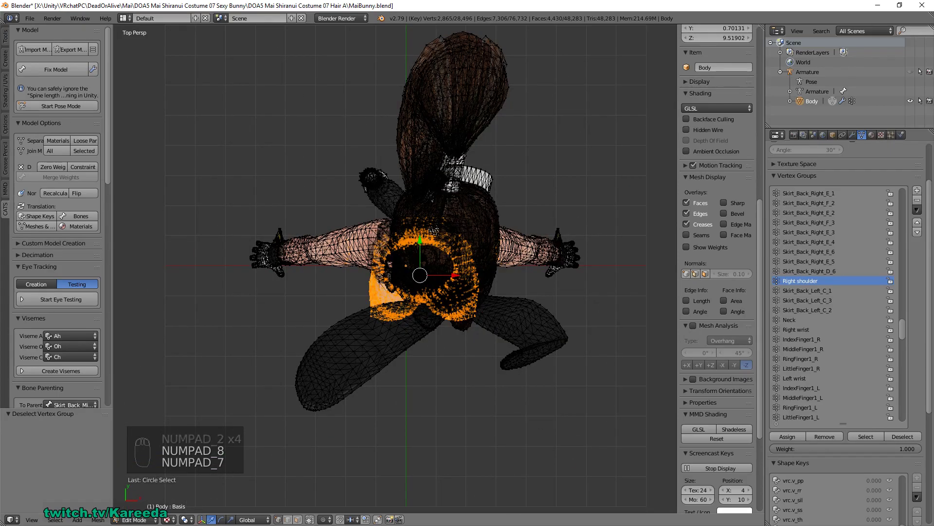
key("KP_5")
key("KP_6")
key("KP_6")
key("KP_6")
key("KP_6")
key("KP_6")
key("KP_6")
key("KP_6")
key("KP_6")
key("KP_6")
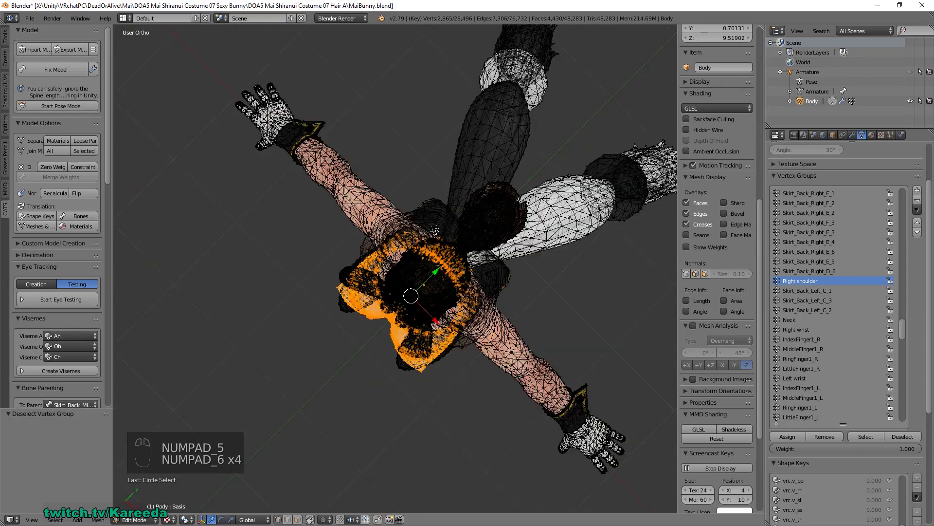
key("KP_2")
key("KP_2")
key("KP_2")
key("KP_2")
key("KP_2")
key("KP_2")
key("KP_2")
key("KP_2")
key("KP_2")
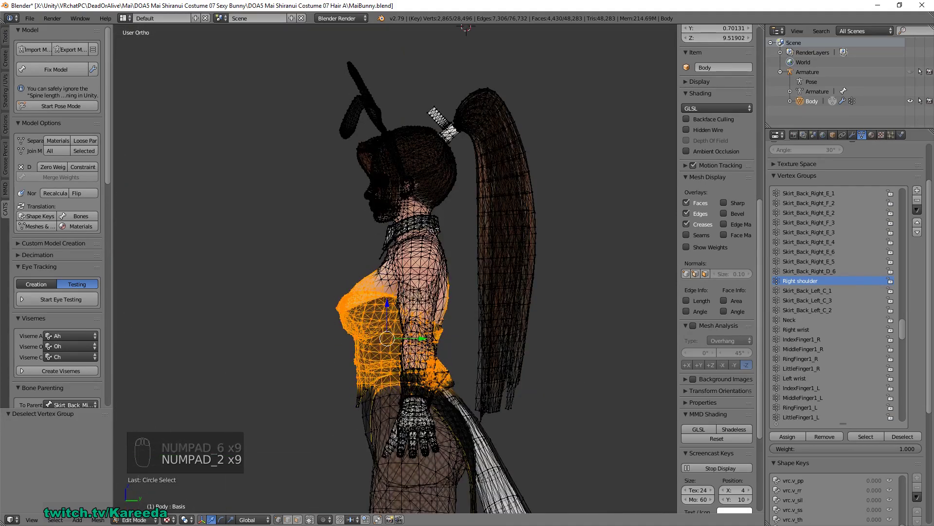
key("c")
mouse_move(452, 389)
middle_mouse_down()
mouse_move(430, 392)
mouse_move(429, 338)
mouse_move(445, 287)
mouse_move(435, 304)
mouse_move(425, 264)
middle_mouse_up()
mouse_move(426, 414)
middle_mouse_down()
mouse_move(390, 411)
mouse_move(471, 418)
mouse_move(511, 405)
mouse_move(545, 409)
mouse_move(464, 425)
middle_mouse_up()
Deselect the stray vertices on both sides of the waist and arms with Circle Select
key("c")
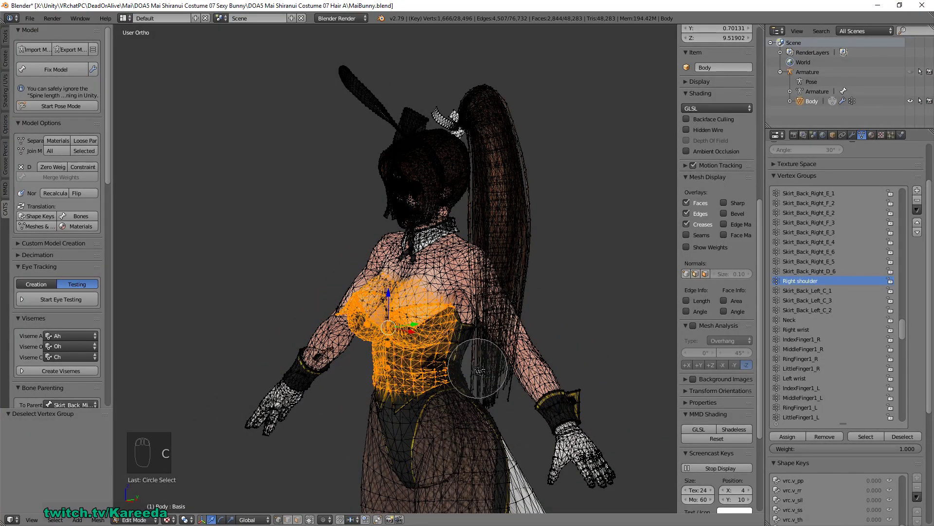
right_click(480, 371)
middle_click_drag(481, 371, 552, 375)
key("c")
right_click(302, 390)
middle_click_drag(302, 389, 358, 375)
key("c")
middle_click(355, 365)
right_click(356, 368)
middle_click_drag(424, 356, 312, 336)
Leave Edit Mode and add a new vertex group named Breathing to the Body mesh
scroll(306, 336, "up", 3)
key("Tab")
middle_click_drag(506, 270, 521, 254)
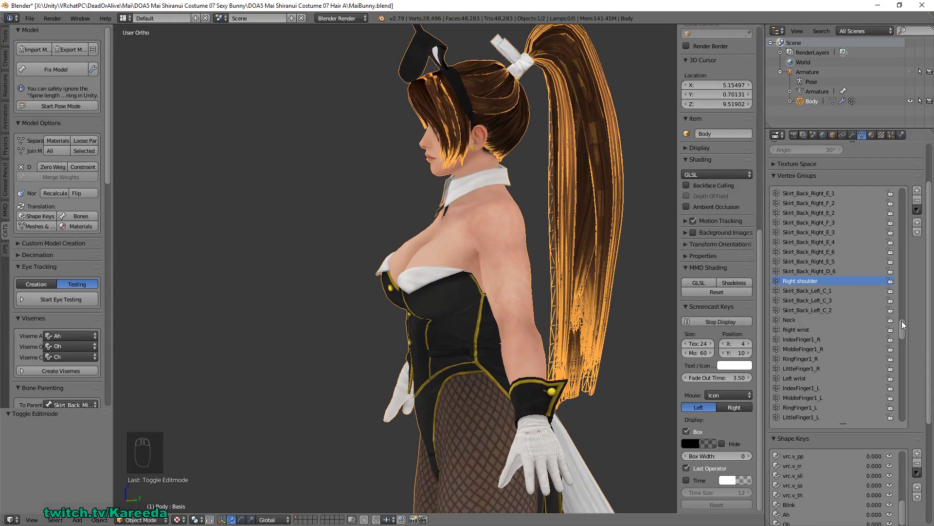
left_click(918, 192)
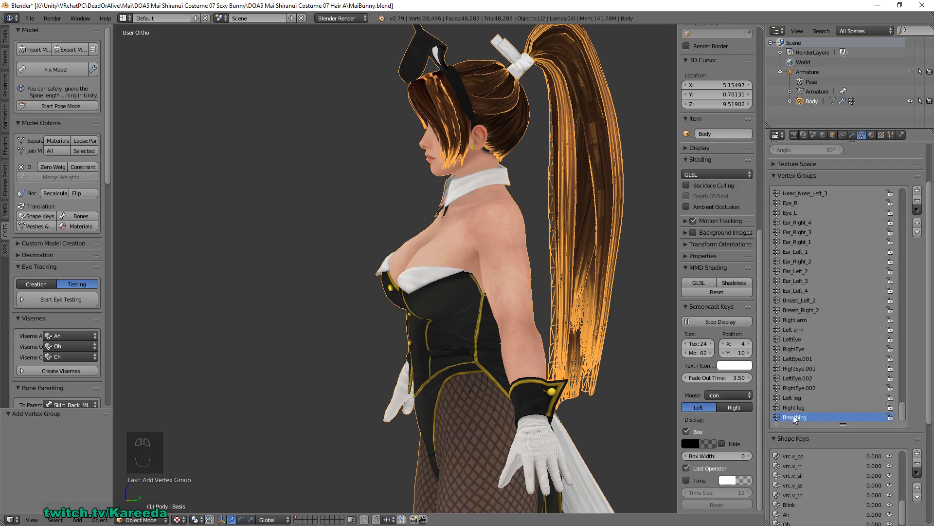
middle_click_drag(487, 247, 464, 247)
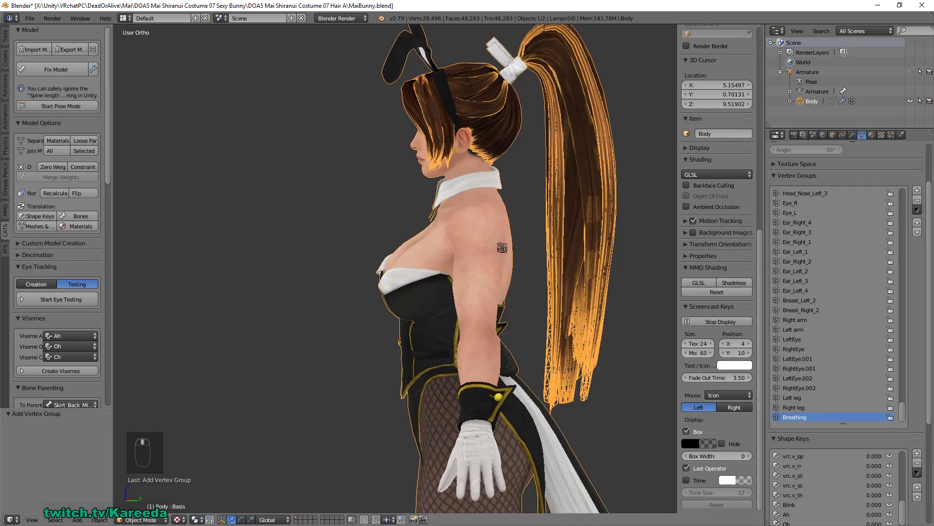
Assign the selected torso vertices to the Breathing vertex group, then clear the selection and reselect the group
key("Tab")
left_click(791, 437)
middle_click_drag(552, 392, 609, 400)
key("a")
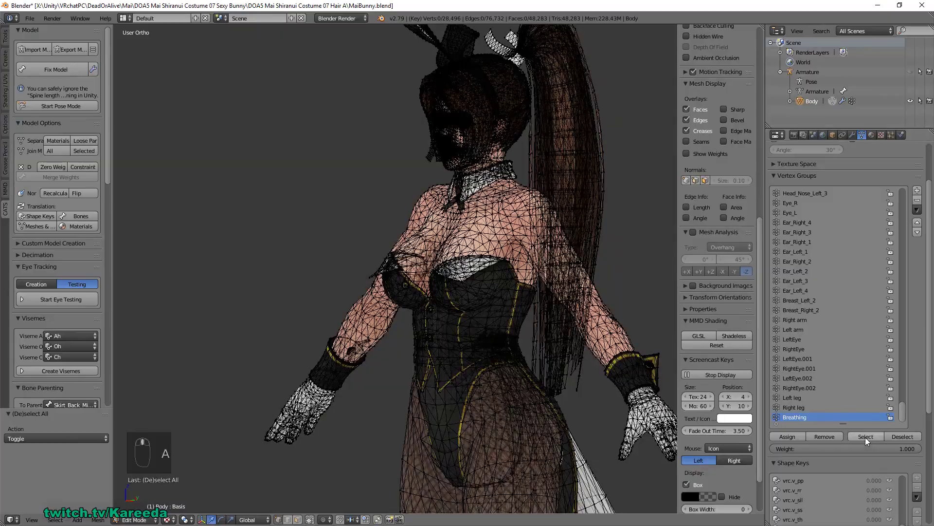
left_click(865, 437)
middle_click_drag(603, 301, 472, 251)
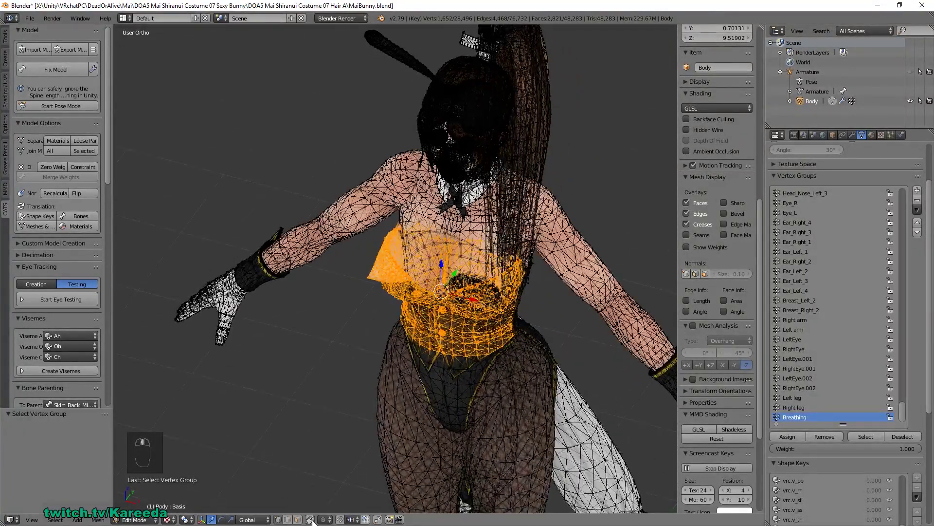
Limit the selection to visible geometry, add the missed bust vertices and assign the selection to the Breathing vertex group
middle_click_drag(313, 521, 506, 229)
right_click(508, 251, "shift")
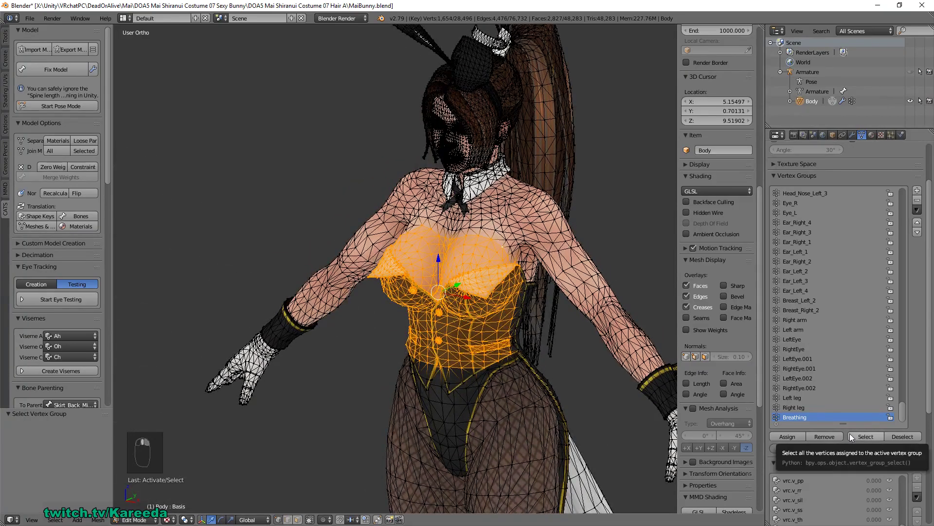
left_click(779, 436)
middle_click_drag(599, 336, 551, 357)
Shorten the vertex group list, add a shape key named Breathing in Object Mode and return to Edit Mode
left_click_drag(842, 423, 843, 326)
middle_click_drag(441, 424, 572, 397)
key("Tab")
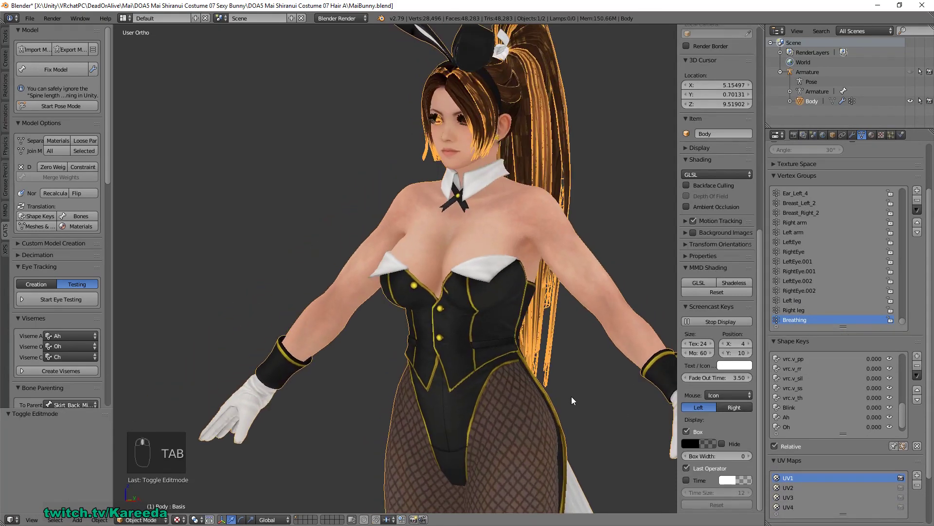
left_click(917, 357)
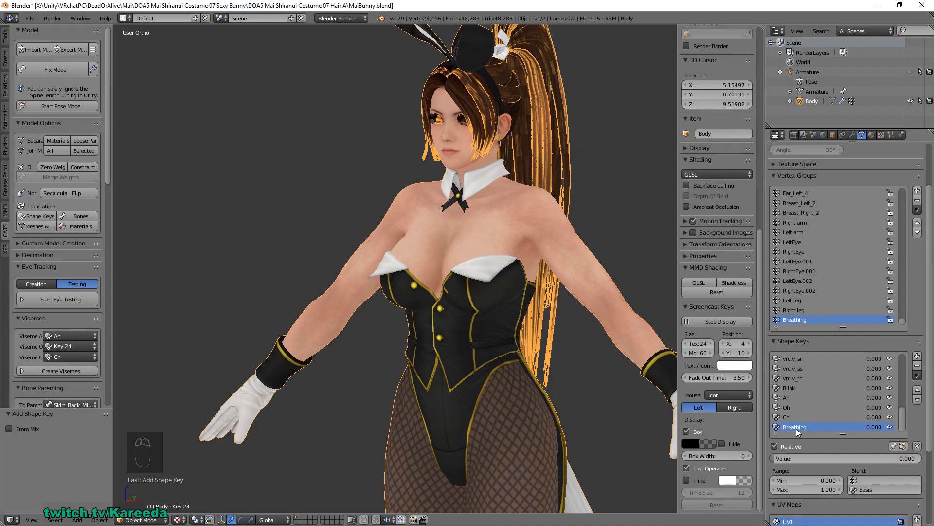
middle_click_drag(633, 392, 608, 390)
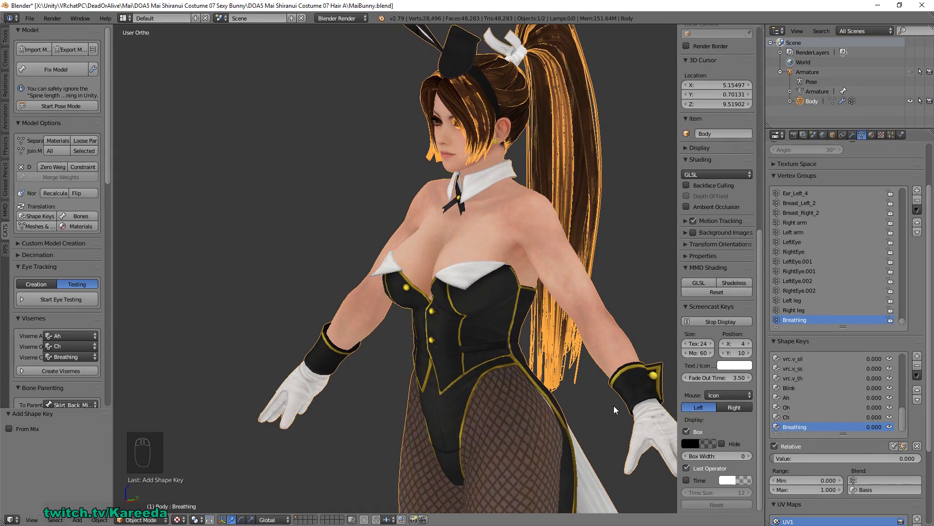
key("Tab")
middle_click_drag(614, 405, 590, 400)
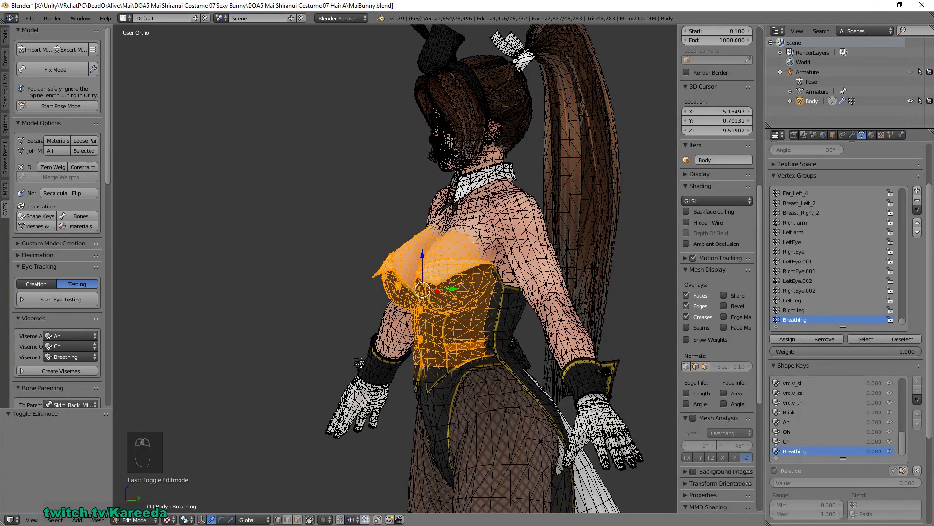
Try scaling the Breathing vertices up uniformly by about 1.798 without proportional editing
middle_click_drag(346, 283, 412, 283)
scroll(356, 283, "up", 2)
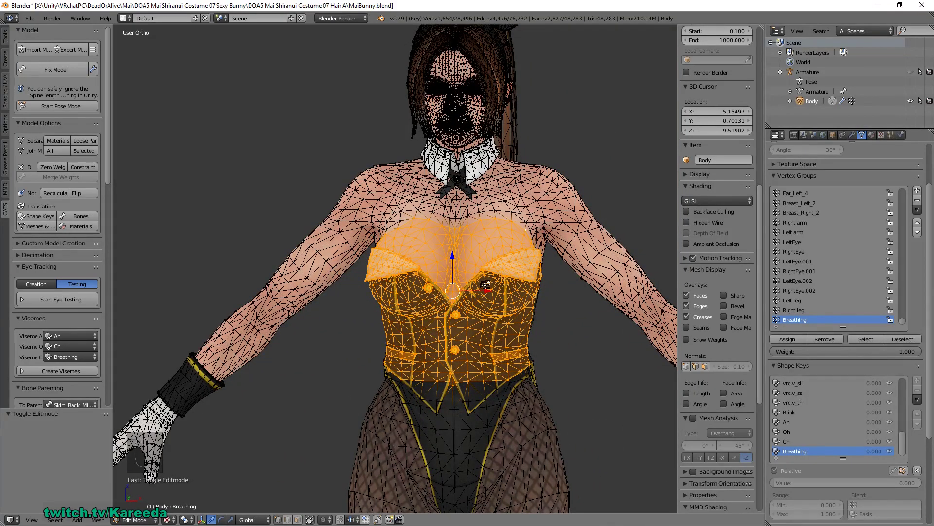
key("s")
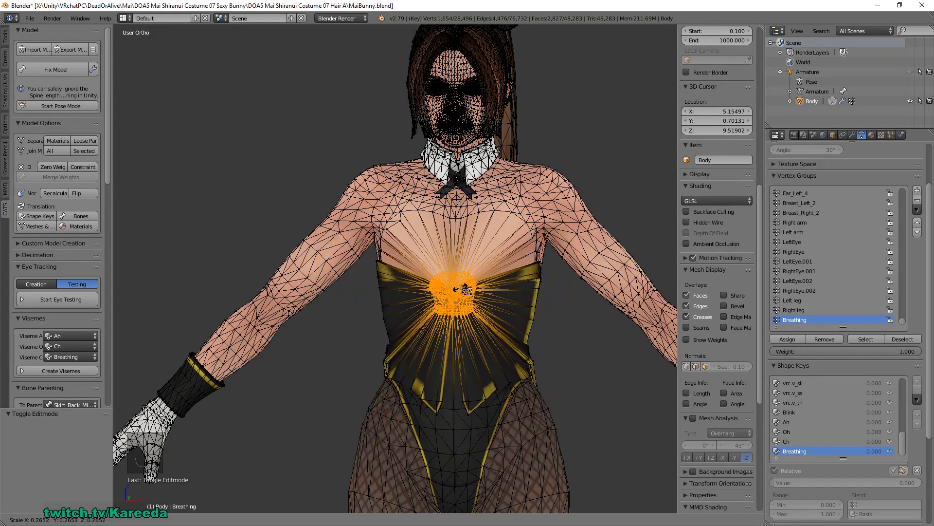
left_click(551, 278)
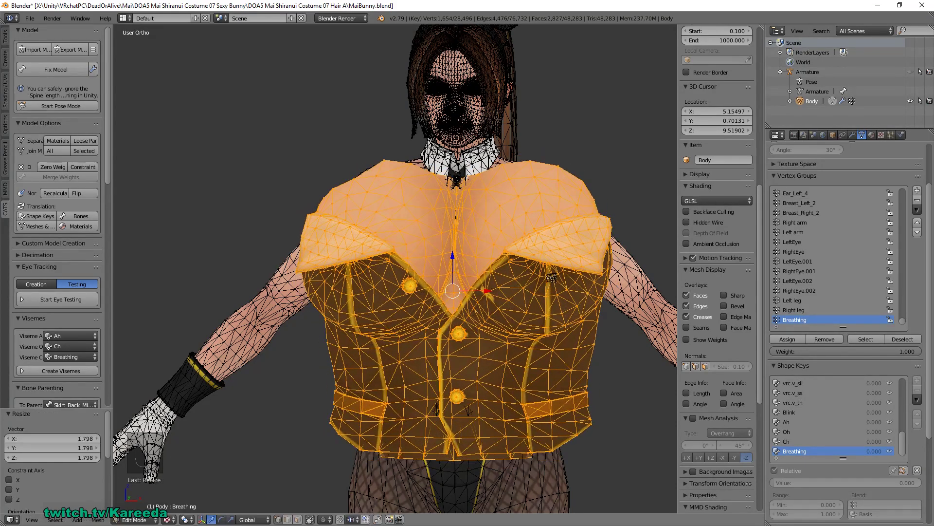
middle_click_drag(552, 278, 467, 293)
key("ctrl+z")
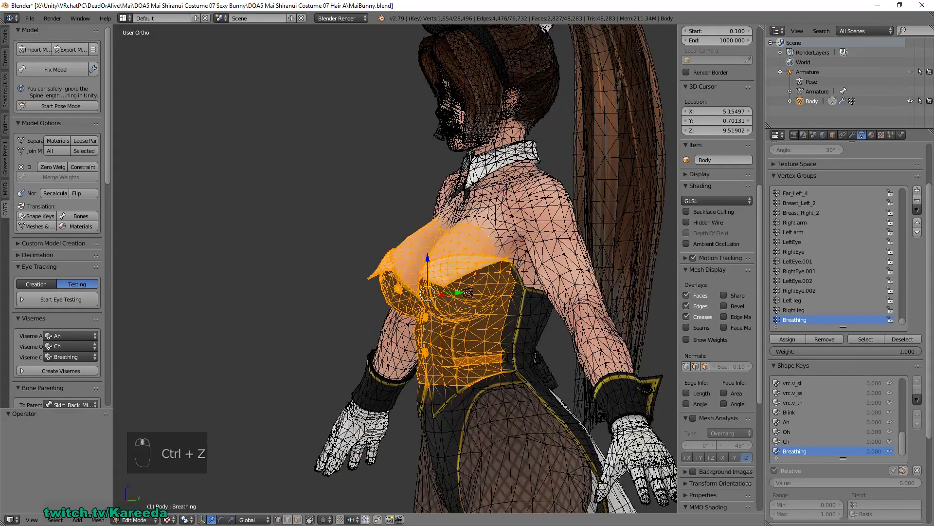
Turn on Proportional Editing in Connected mode
left_click(327, 520)
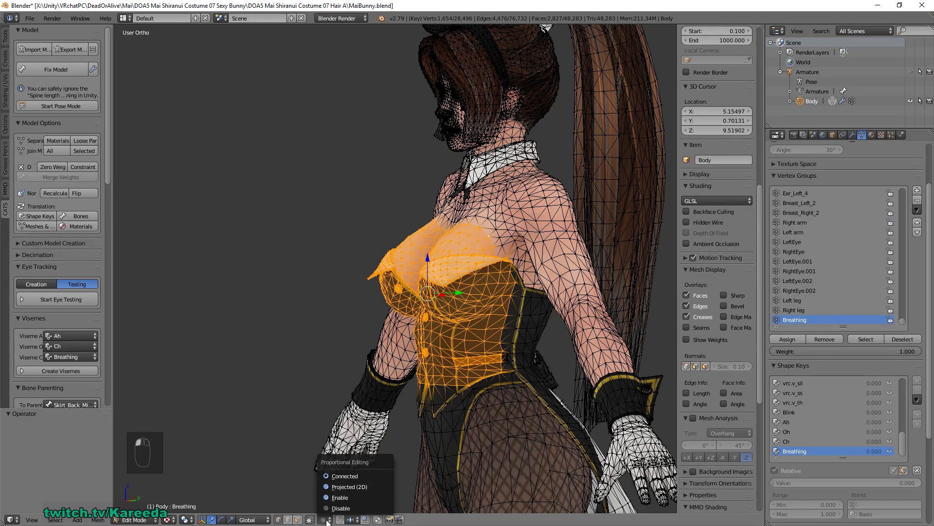
left_click(326, 477)
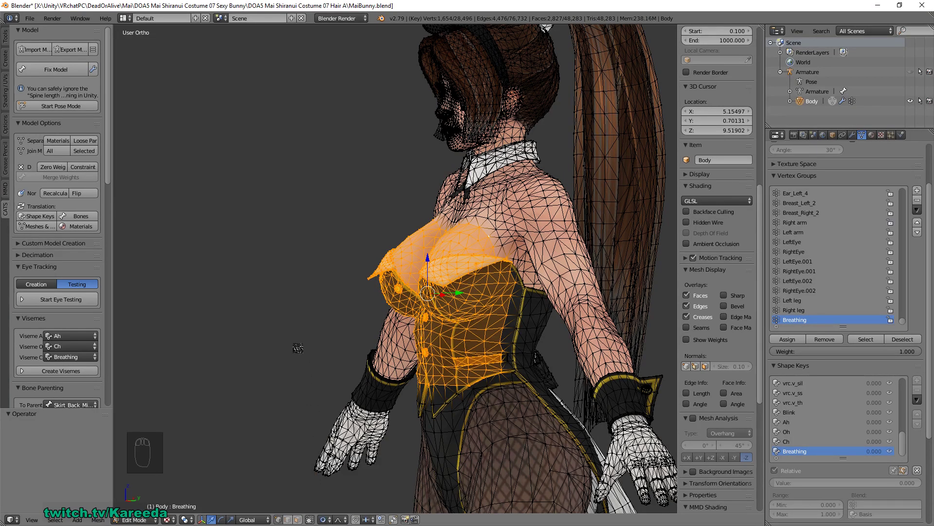
Try scaling the Breathing vertices uniformly to about 0.603 with connected proportional falloff, using a proportional size of about 0.62
key("s")
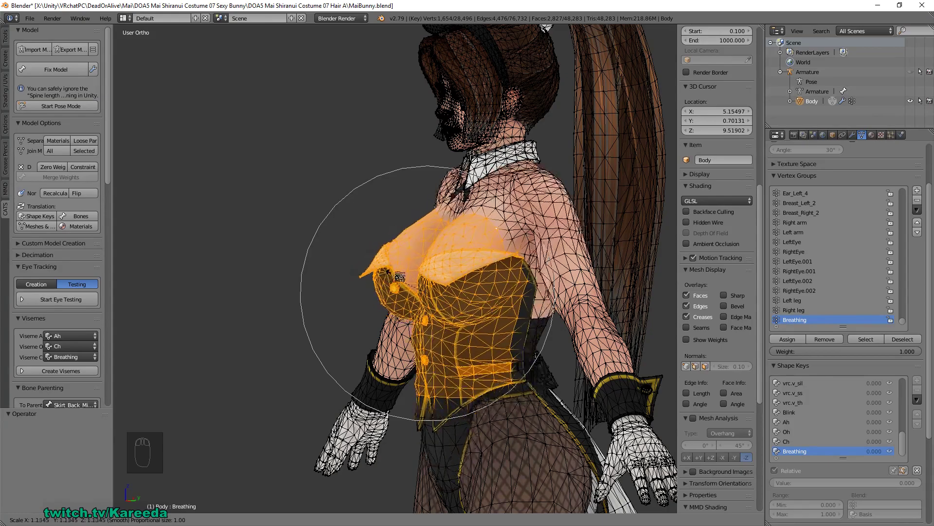
scroll(404, 276, "up", 1)
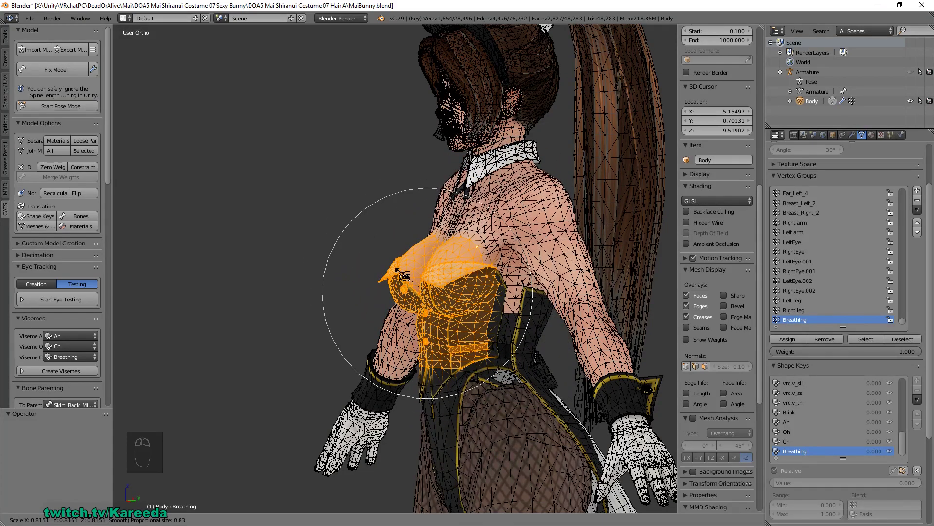
scroll(396, 268, "up", 1)
key("s")
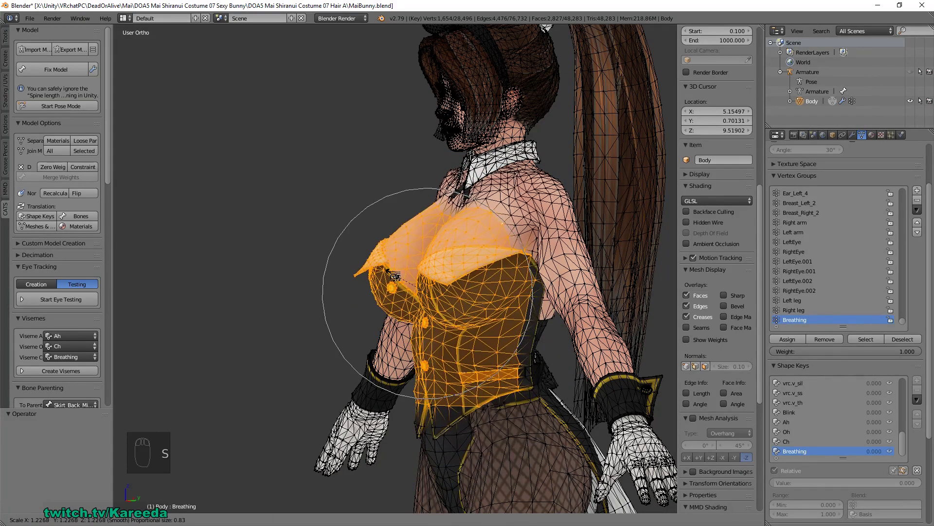
scroll(388, 270, "down", 2)
scroll(387, 270, "up", 3)
scroll(394, 275, "down", 3)
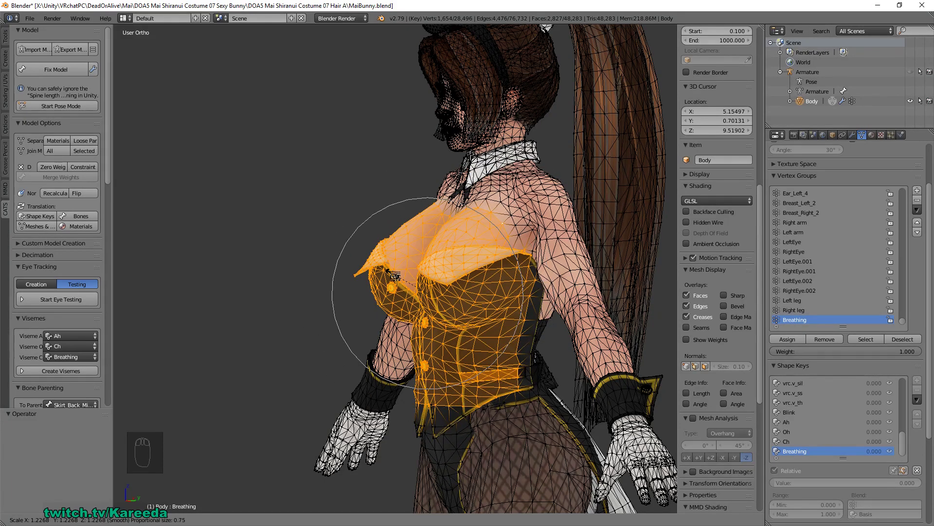
scroll(394, 276, "down", 3)
scroll(394, 275, "up", 5)
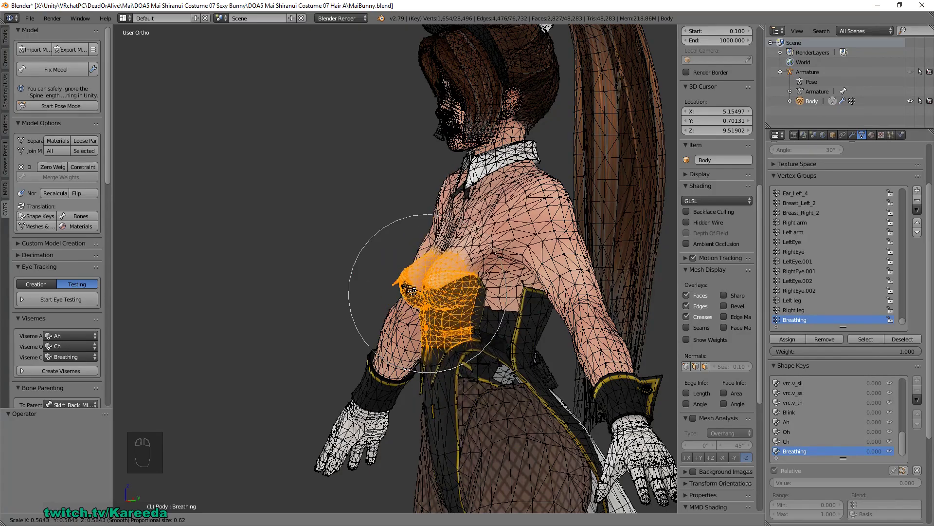
left_click(411, 290)
middle_click_drag(506, 344, 582, 355)
scroll(582, 356, "up", 2)
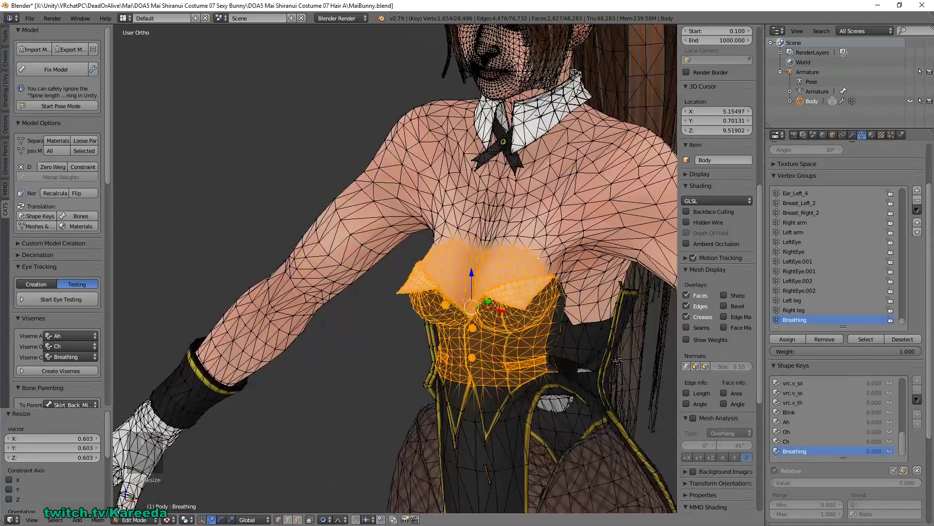
middle_click_drag(438, 292, 487, 292)
middle_click_drag(521, 341, 500, 370)
key("ctrl+z")
Deselect all vertices and turn off limiting the selection to visible geometry
key("a")
scroll(718, 292, "down", 8)
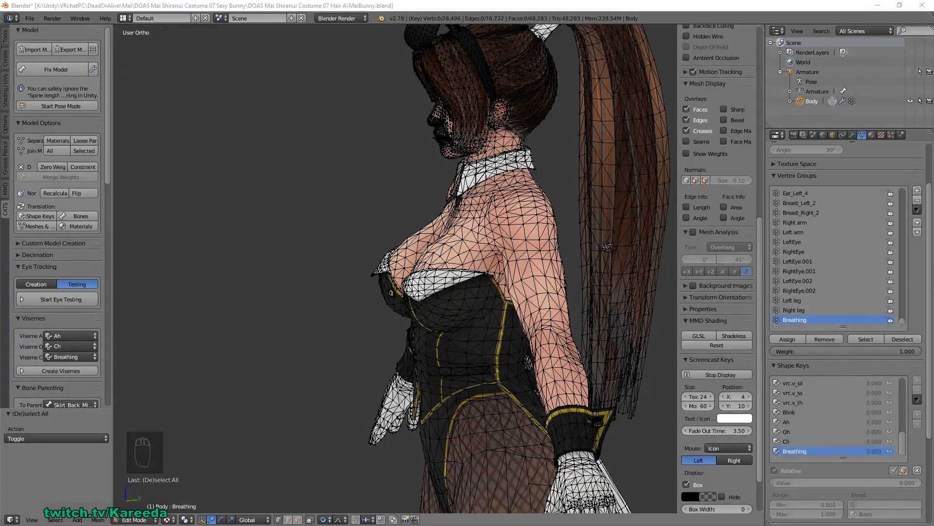
middle_click_drag(500, 370, 467, 370)
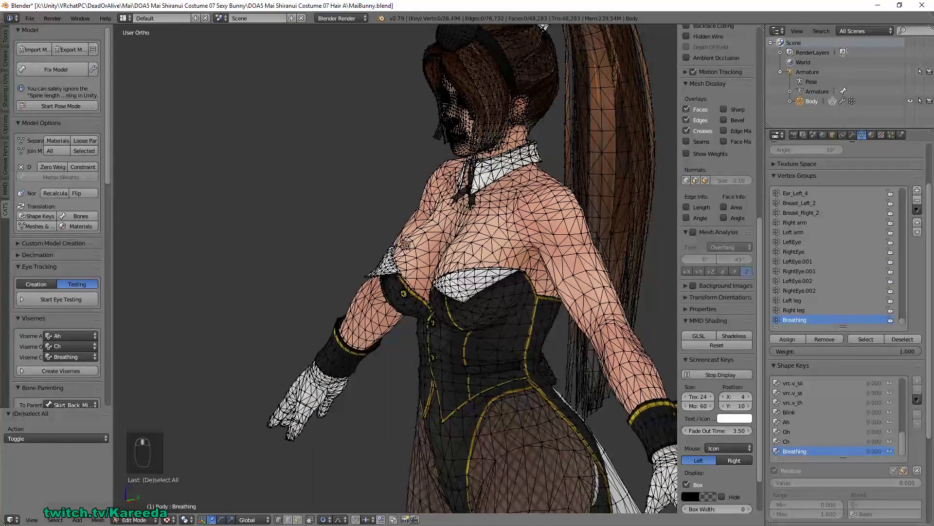
middle_click_drag(493, 277, 543, 281)
scroll(450, 283, "down", 2)
middle_click_drag(438, 370, 491, 274)
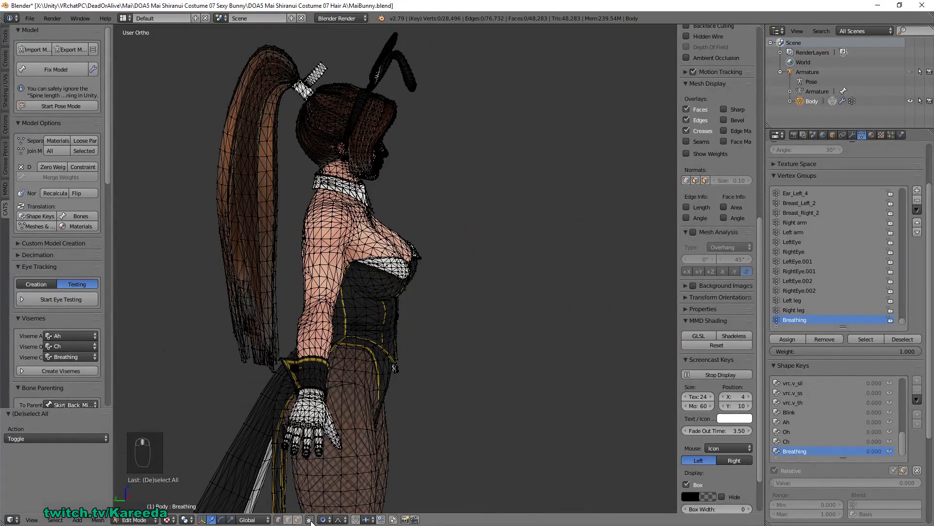
middle_click_drag(311, 520, 411, 376)
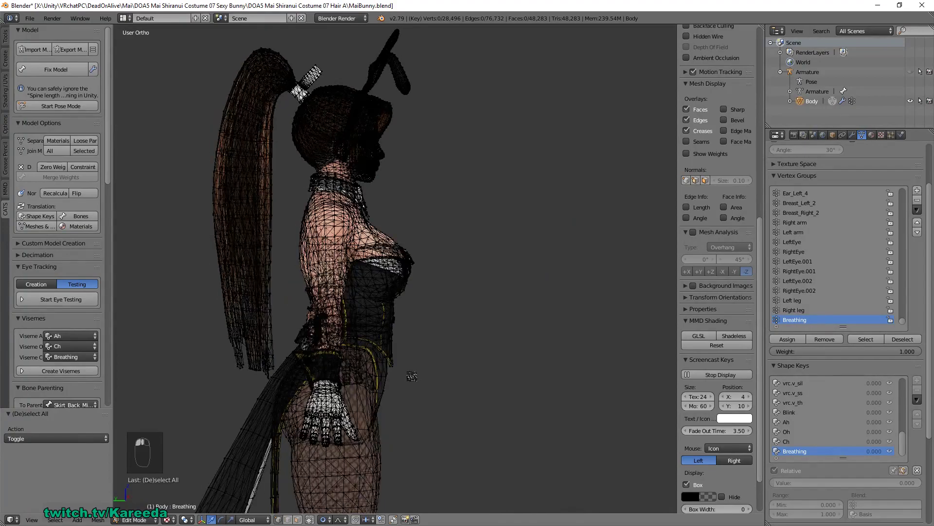
Select the torso, arms and legs below the neck with Circle Select from an orthographic side view
key("KP_7")
key("KP_6")
key("KP_6")
key("KP_6")
key("KP_6")
key("KP_6")
key("KP_6")
key("KP_6")
key("KP_6")
key("KP_6")
key("KP_6")
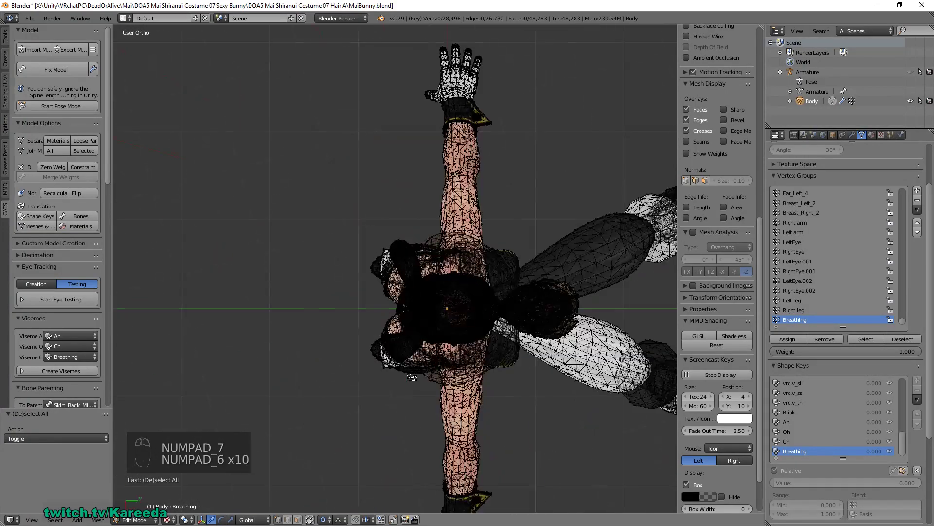
key("KP_2")
key("KP_2")
key("KP_2")
key("KP_2")
key("KP_2")
key("KP_2")
key("KP_2")
key("KP_2")
key("KP_2")
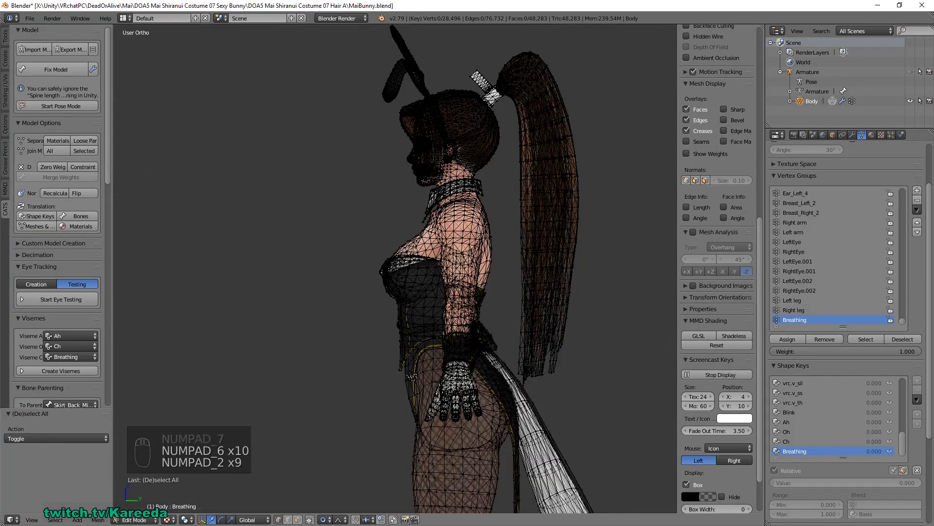
scroll(462, 267, "down", 4)
scroll(462, 267, "up", 3)
key("c")
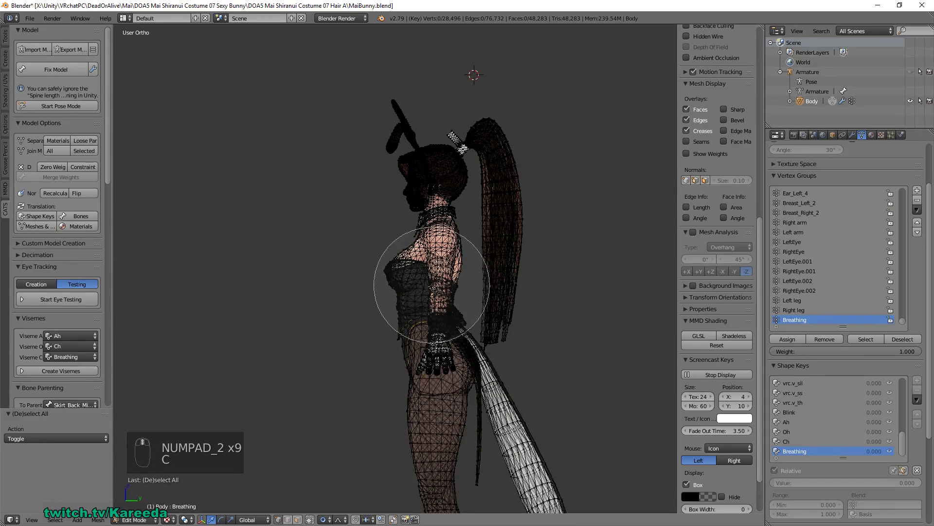
scroll(431, 282, "up", 3)
left_click_drag(425, 261, 428, 336)
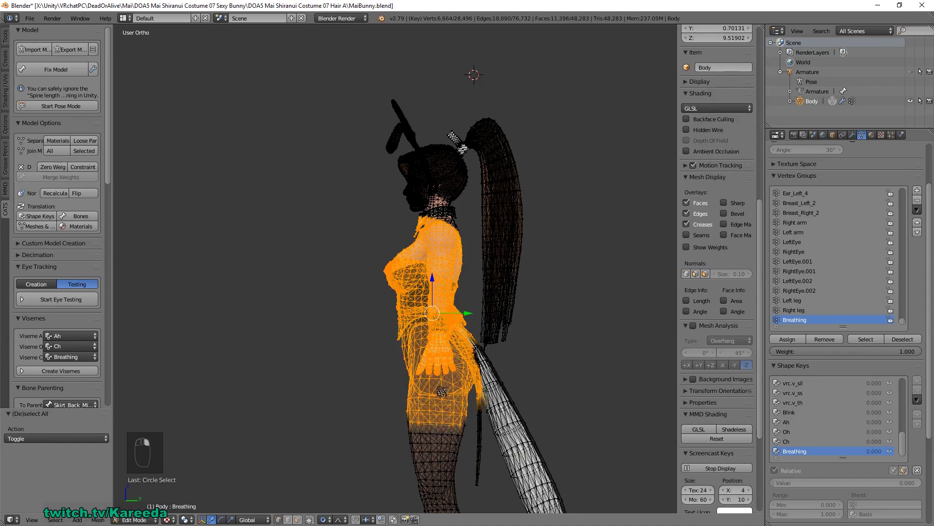
scroll(396, 269, "down", 3)
mouse_move(423, 392)
left_mouse_down()
mouse_move(417, 501)
mouse_move(490, 469)
mouse_move(502, 424)
left_mouse_up()
scroll(501, 423, "up", 3)
scroll(512, 424, "up", 4)
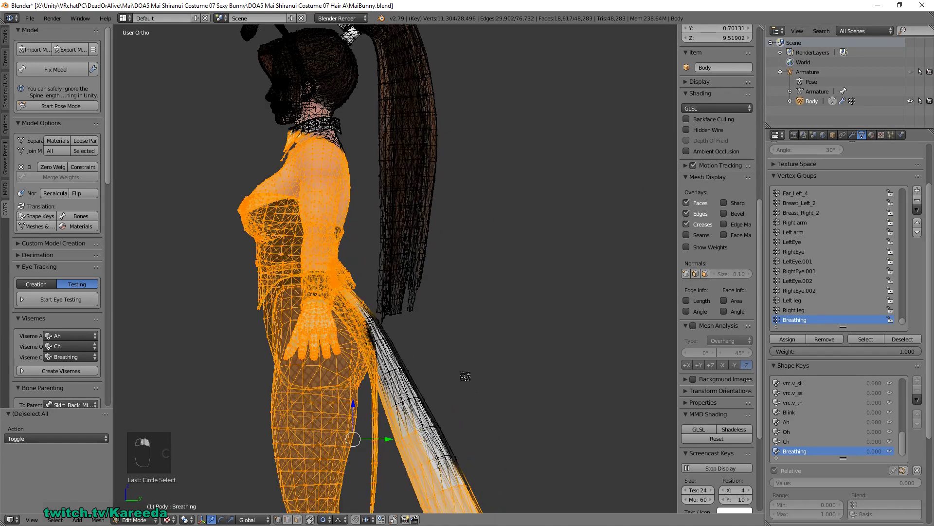
Extend the selection with Circle Select over the white back sash and the skirt around the hips
key("c")
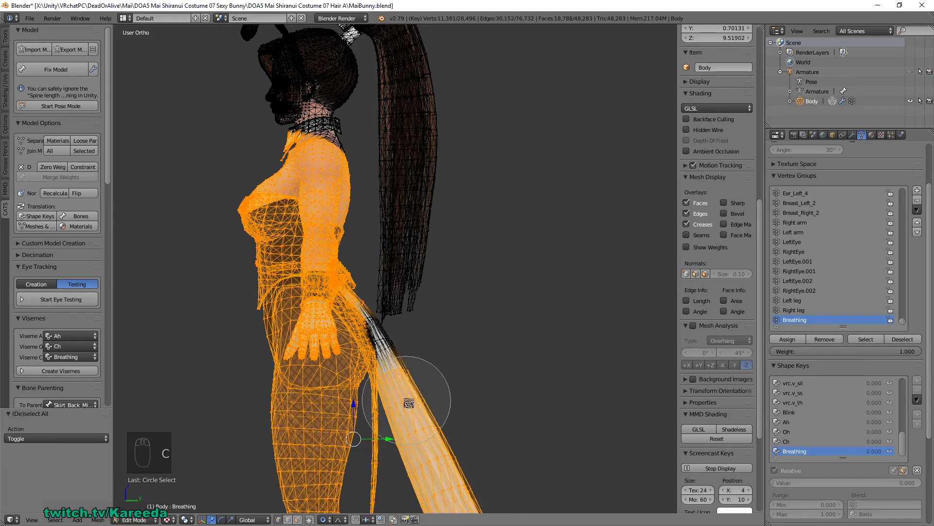
right_click(406, 400)
mouse_move(408, 385)
middle_mouse_down()
mouse_move(377, 400)
mouse_move(421, 437)
mouse_move(361, 409)
middle_mouse_up()
scroll(421, 437, "up", 2)
mouse_move(361, 410)
left_mouse_down()
mouse_move(355, 424)
mouse_move(371, 449)
left_mouse_up()
mouse_move(464, 429)
middle_mouse_down()
mouse_move(375, 417)
mouse_move(427, 396)
mouse_move(439, 371)
middle_mouse_up()
key("c")
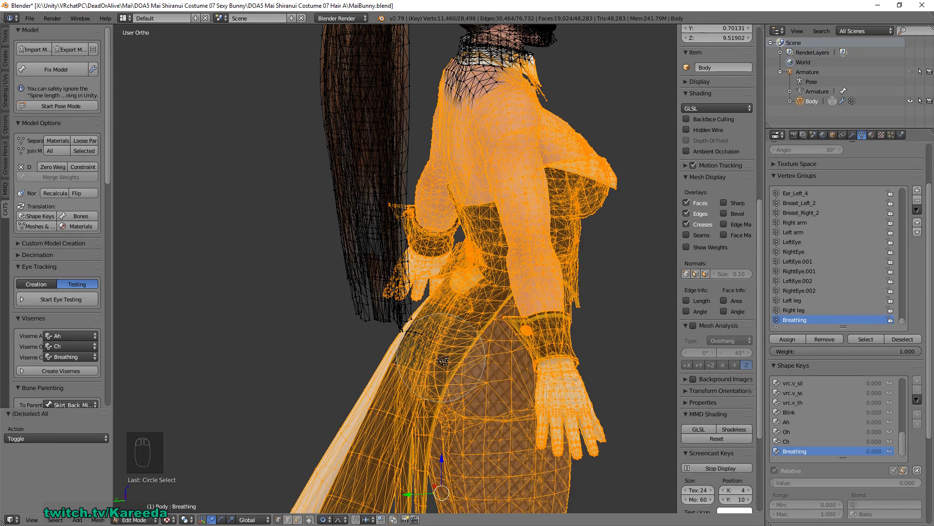
left_click(441, 358)
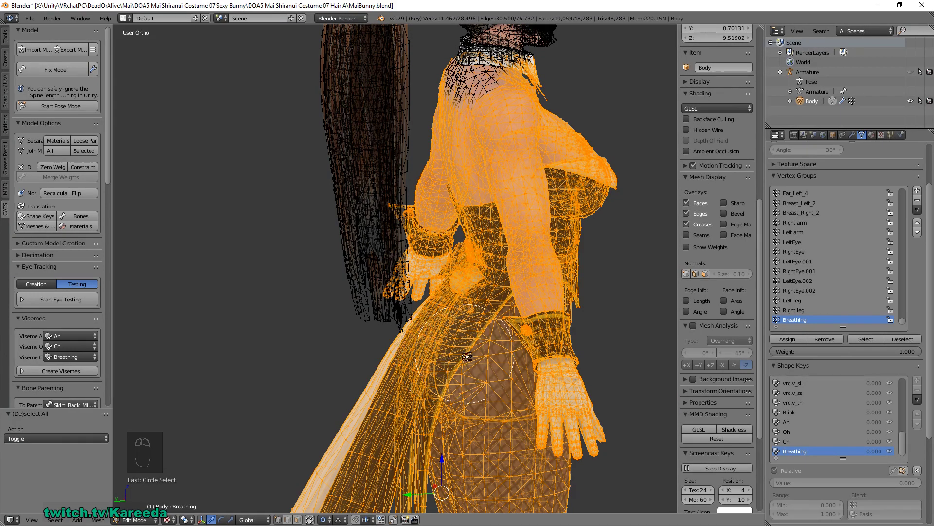
right_click(466, 356)
Add the unselected collar, shoulder and upper-back vertices to the selection with Circle Select
middle_click_drag(466, 356, 287, 312)
scroll(424, 275, "down", 2)
mouse_move(426, 273)
middle_mouse_down()
mouse_move(499, 269)
mouse_move(511, 315)
mouse_move(523, 314)
mouse_move(460, 324)
mouse_move(287, 294)
middle_mouse_up()
key("c")
mouse_move(284, 284)
left_mouse_down()
mouse_move(269, 269)
mouse_move(286, 258)
left_mouse_up()
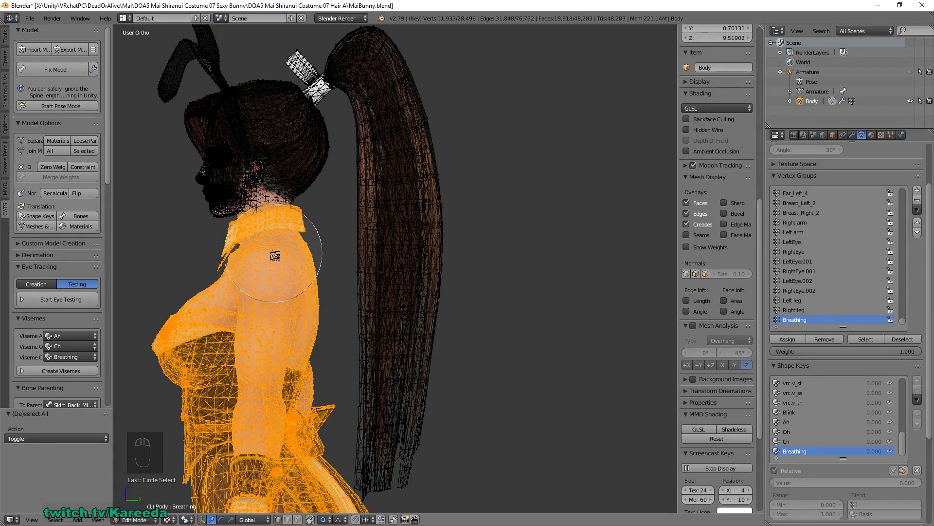
right_click(273, 253)
Remove doubles among the selected vertices below the head
scroll(277, 273, "down", 3)
middle_click_drag(276, 273, 461, 286)
scroll(398, 274, "up", 2)
key("w")
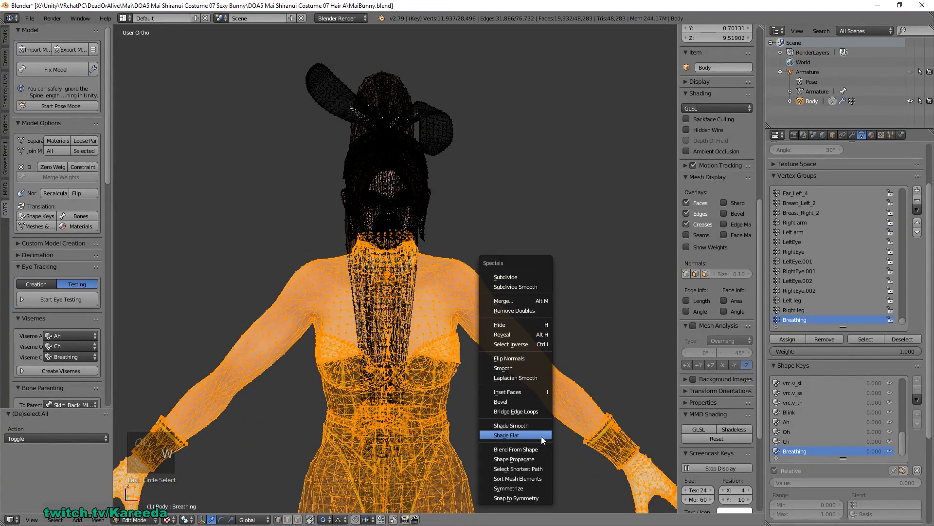
left_click(532, 311)
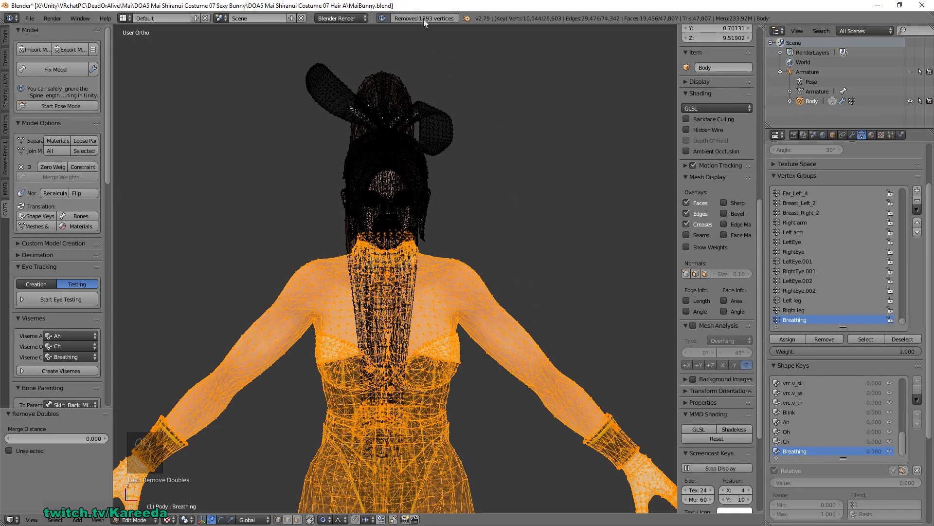
Examine the bodice and chest surface up close in Object Mode for damage from the merged vertices
middle_click_drag(507, 157, 392, 189)
middle_click_drag(370, 151, 425, 231)
key("Tab")
scroll(439, 226, "up", 5)
scroll(428, 261, "up", 5)
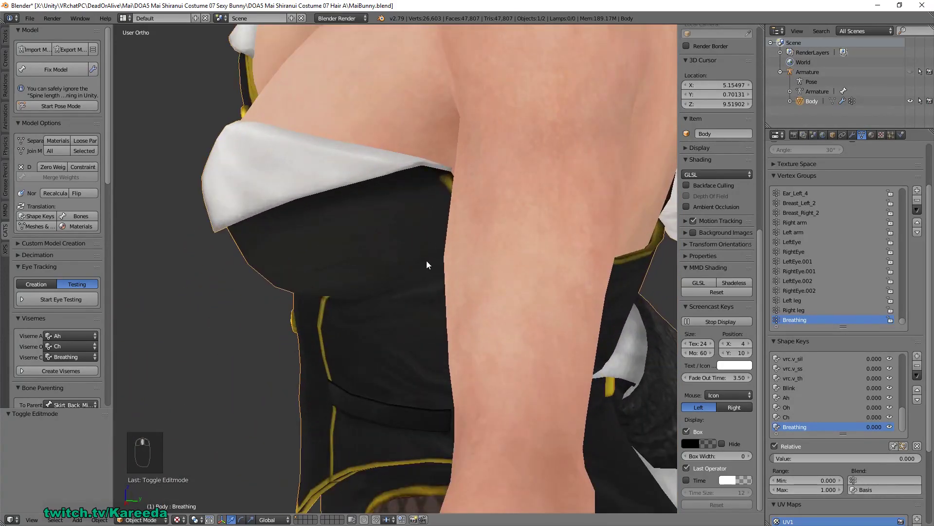
middle_click_drag(429, 265, 437, 236)
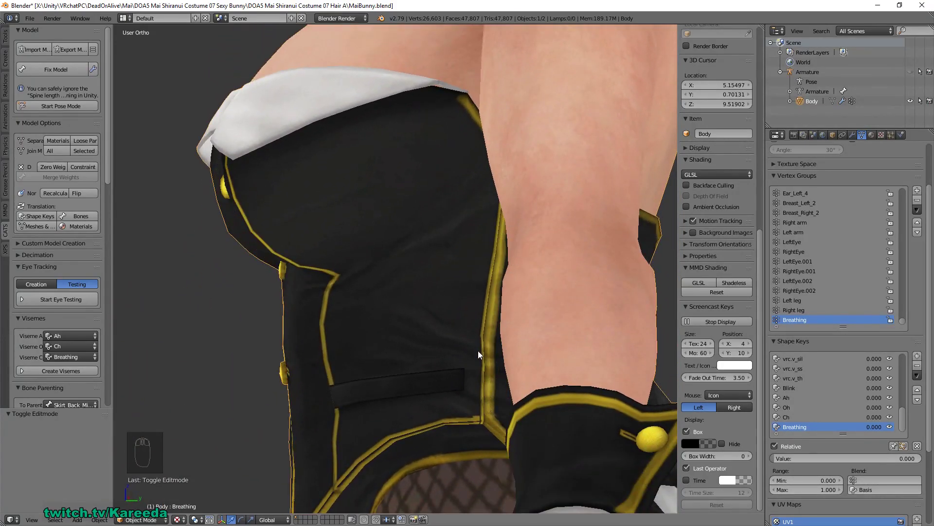
middle_click_drag(479, 354, 475, 315)
Select only the Breathing vertex group's vertices in Edit Mode and set Proportional Editing to Connected
key("Tab")
scroll(627, 334, "down", 3)
key("a")
key("a")
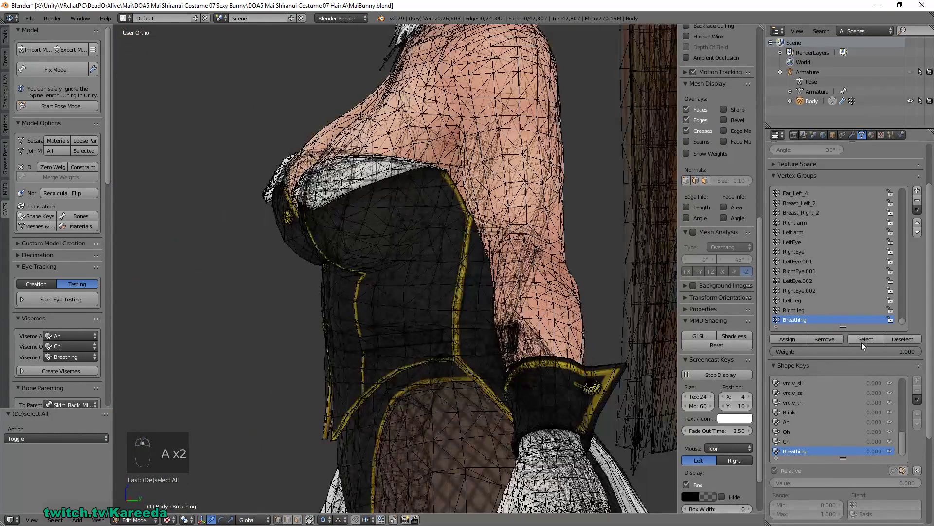
left_click(864, 339)
middle_click_drag(457, 263, 347, 452)
left_click(323, 520)
left_click(324, 478)
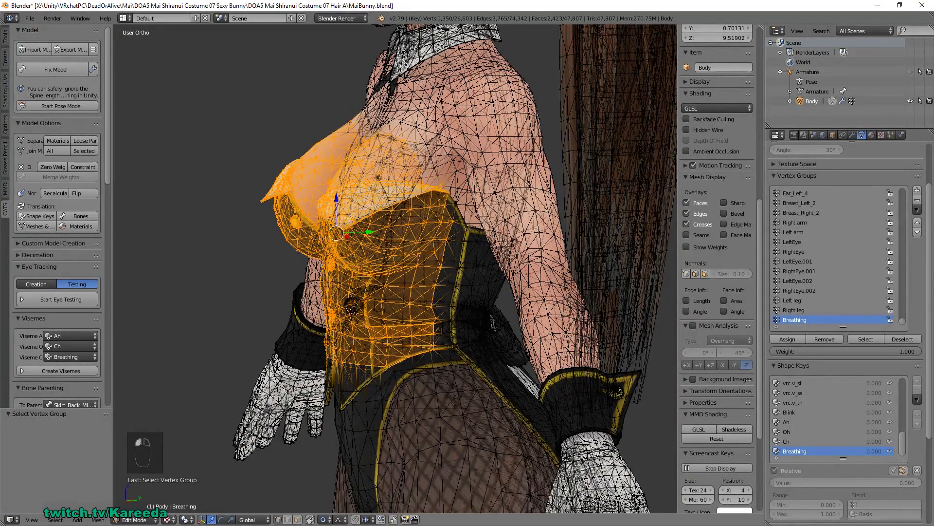
Try scaling the Breathing vertices uniformly to about 1.15 and about 1.10, reducing the proportional size to about 0.68
key("s")
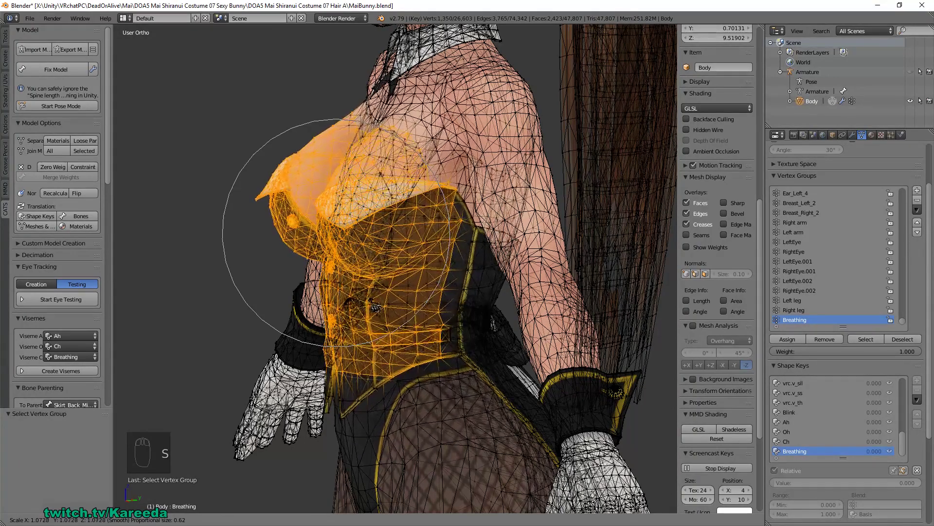
scroll(387, 306, "down", 6)
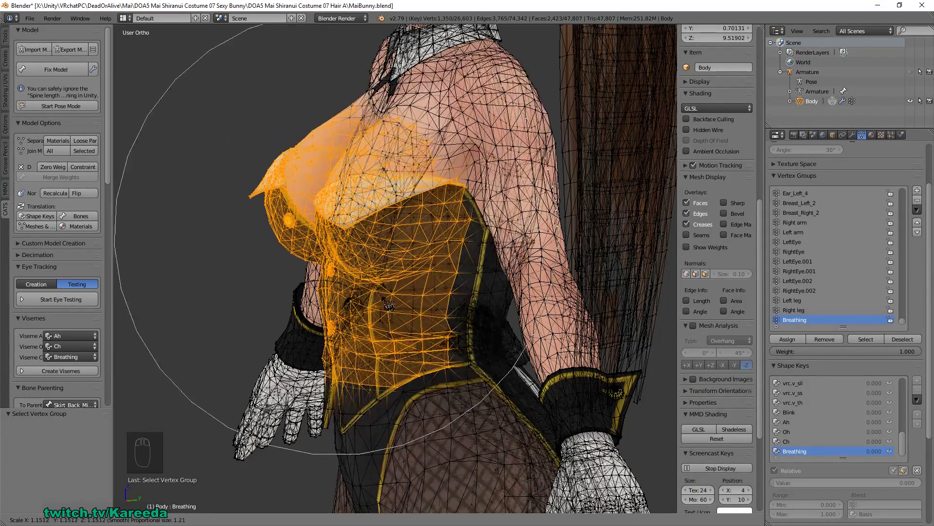
scroll(388, 306, "up", 7)
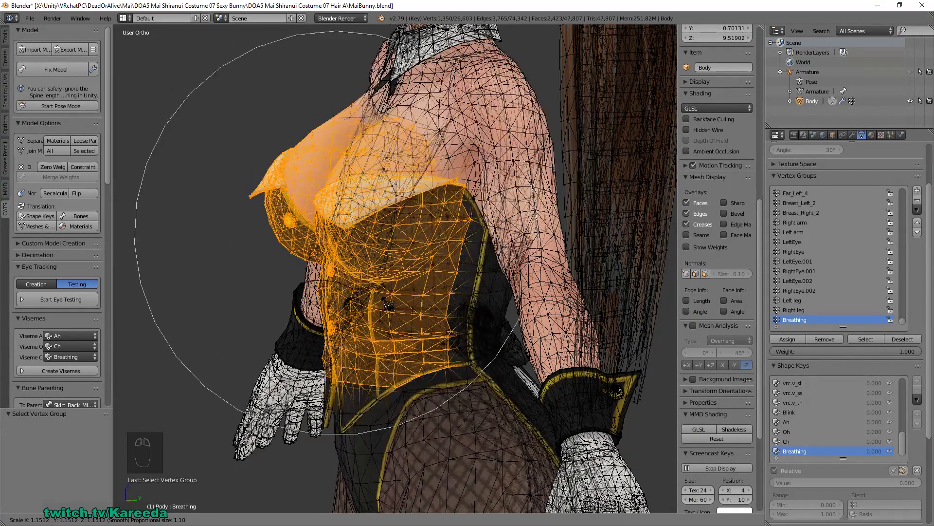
left_click(388, 299)
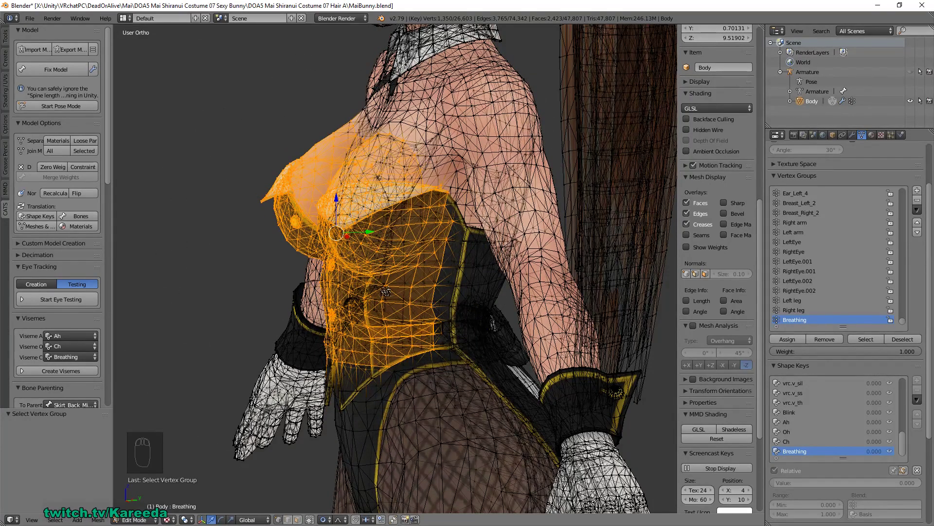
middle_click_drag(385, 291, 365, 291)
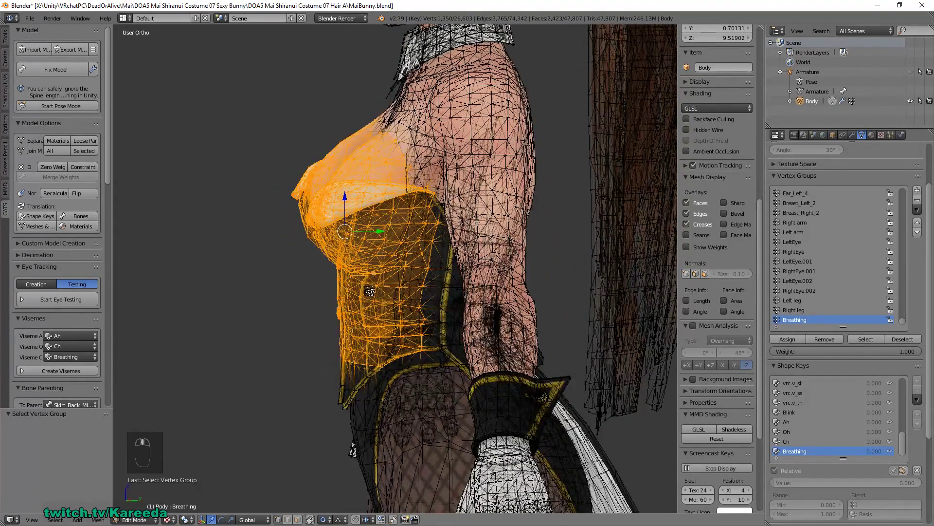
key("s")
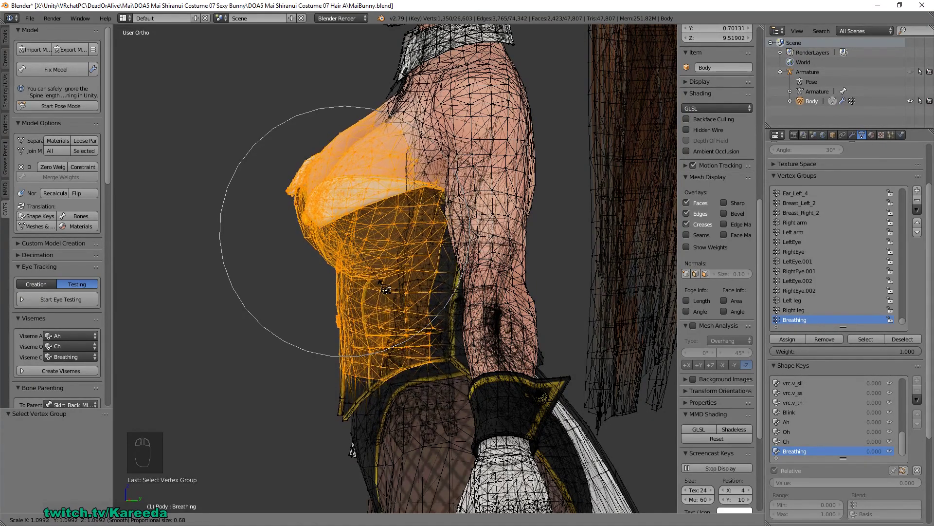
left_click(392, 286)
Move the Breathing vertices forward about -0.019 along Y with a proportional size of about 0.68
left_click_drag(382, 238, 377, 237)
middle_click_drag(377, 237, 466, 231)
key("s")
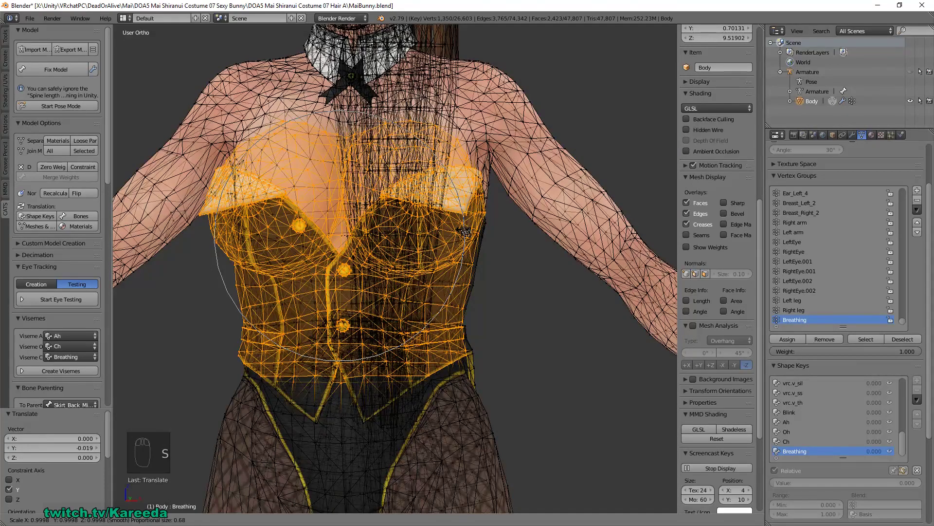
left_click(467, 232)
Preview the Breathing shape key in Object Mode by varying its value, and return it to 0
scroll(467, 231, "down", 2)
mouse_move(511, 230)
middle_mouse_down()
mouse_move(458, 230)
mouse_move(496, 229)
middle_mouse_up()
key("Tab")
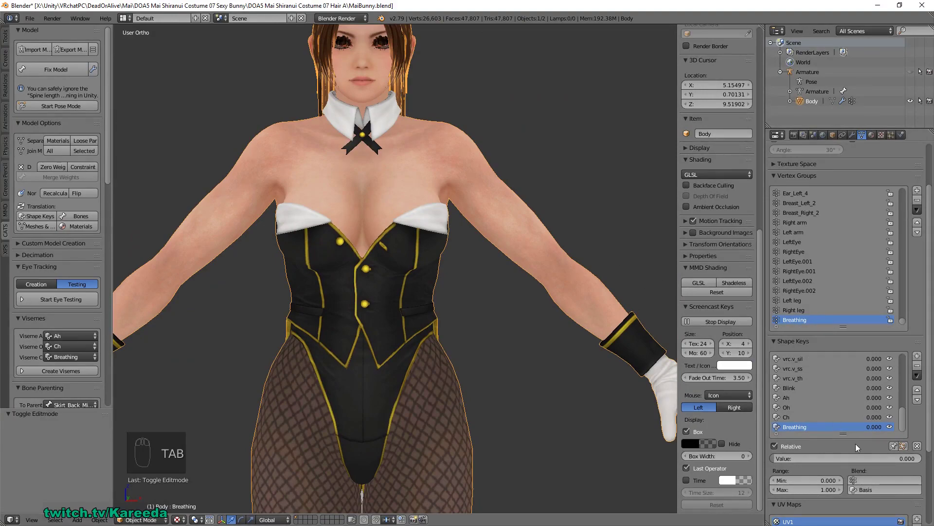
left_click_drag(794, 460, 770, 460)
scroll(501, 385, "down", 1)
mouse_move(501, 387)
middle_mouse_down()
mouse_move(418, 375)
mouse_move(501, 371)
mouse_move(490, 392)
middle_mouse_up()
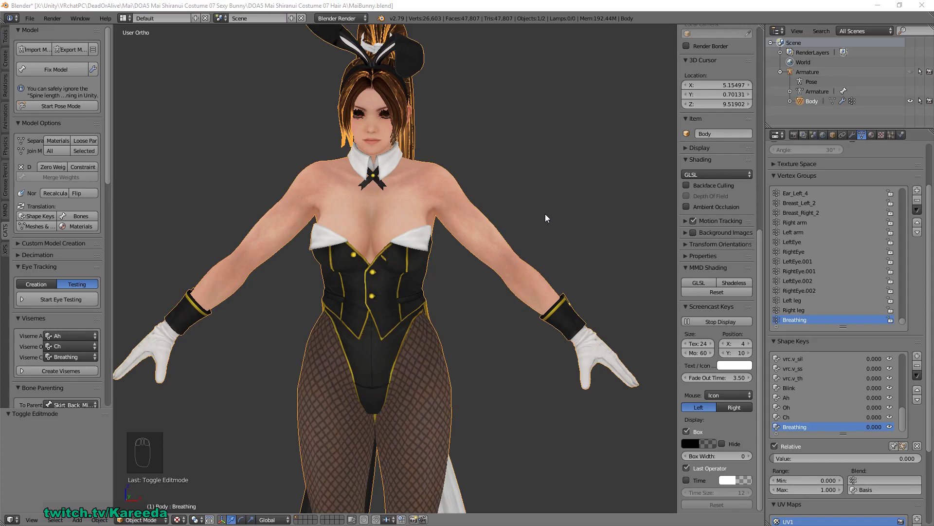
Nudge the Breathing vertices slightly backward along Y from a side view and return to Object Mode
middle_click_drag(545, 214, 633, 304)
scroll(635, 318, "up", 4)
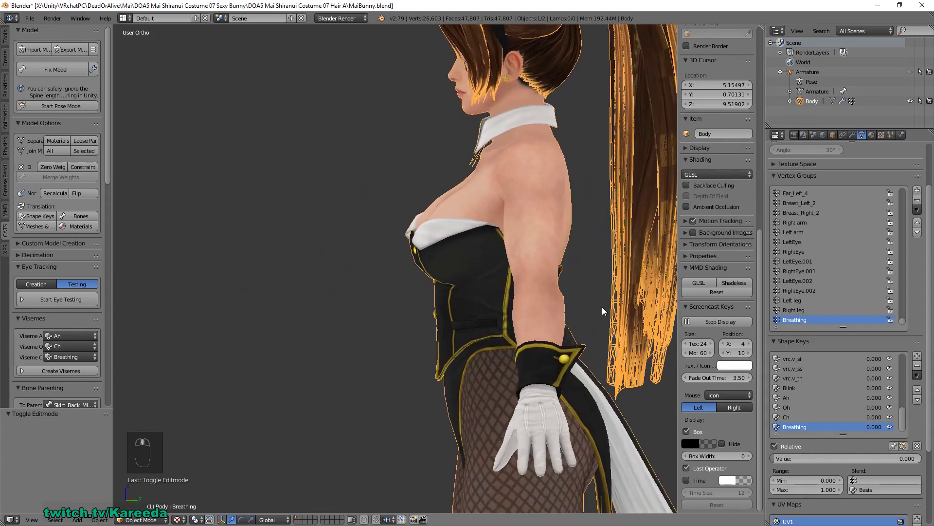
key("Tab")
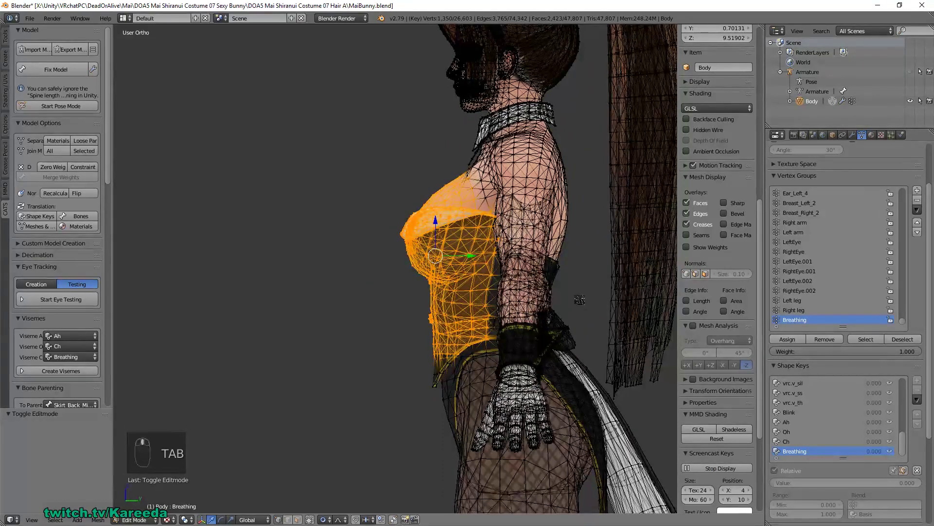
left_click_drag(471, 255, 473, 258)
key("Tab")
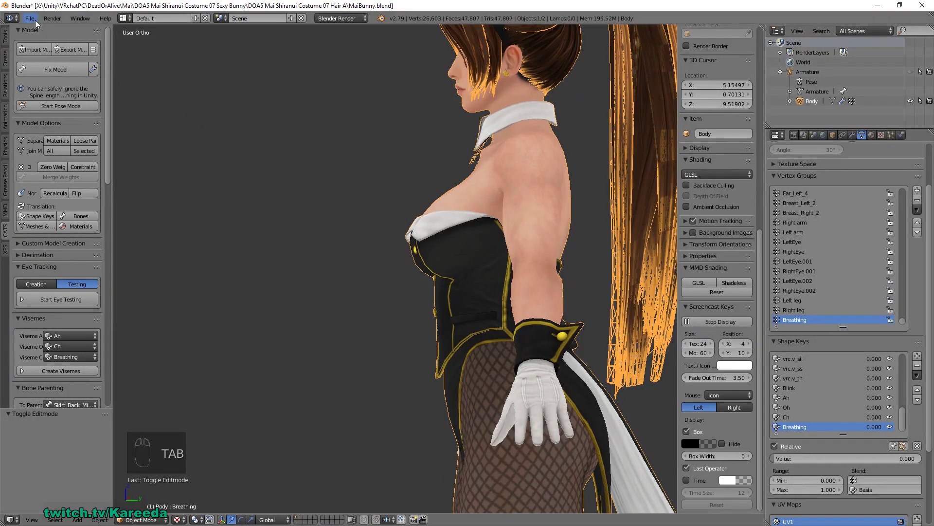
Export the model as FBX over the existing MaiBunny.fbx in the Unity project's Mai folder
left_click(35, 19)
mouse_move(69, 212)
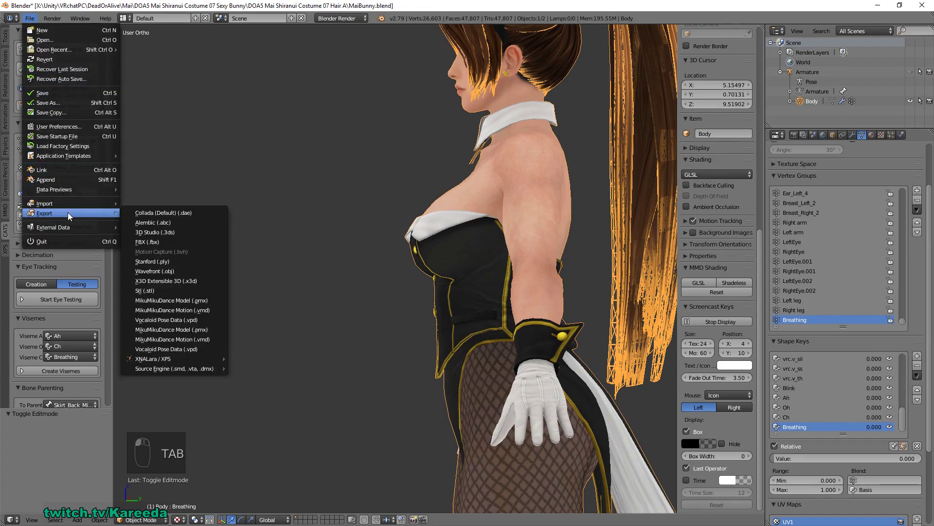
left_click(156, 242)
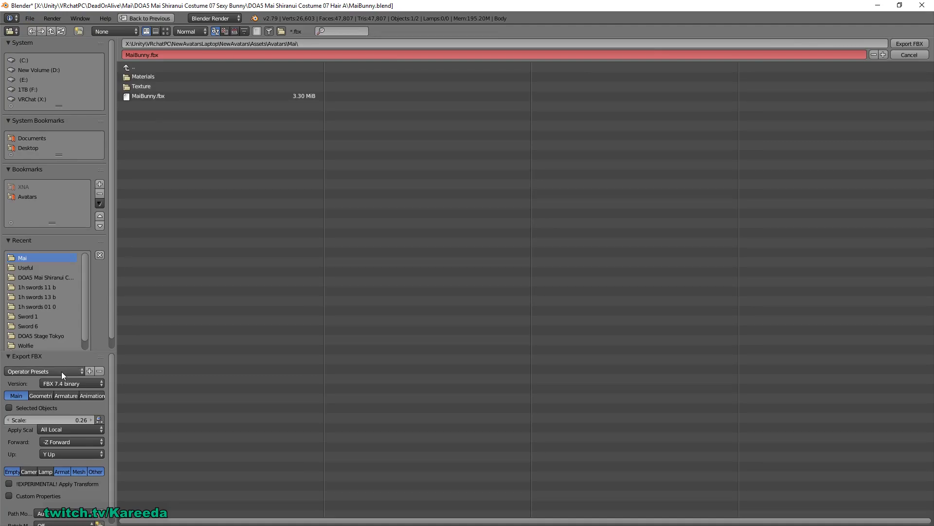
left_click(166, 97)
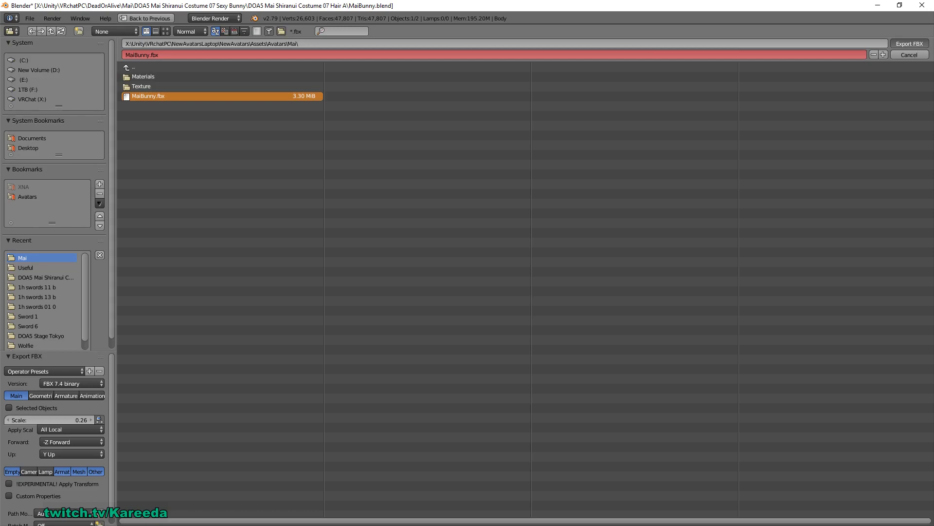
left_click(909, 44)
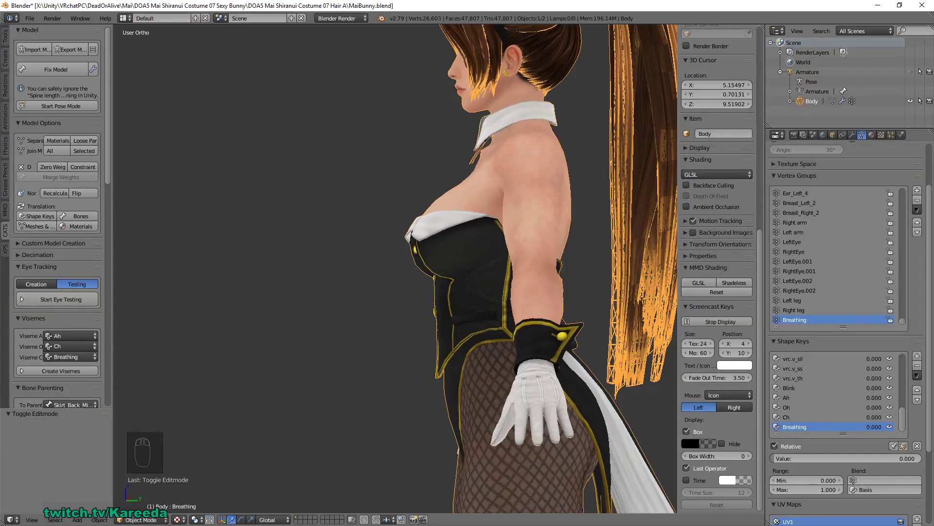
Switch to Unity and show the blend shapes of the Body mesh under MaiBunny
key("alt+Tab")
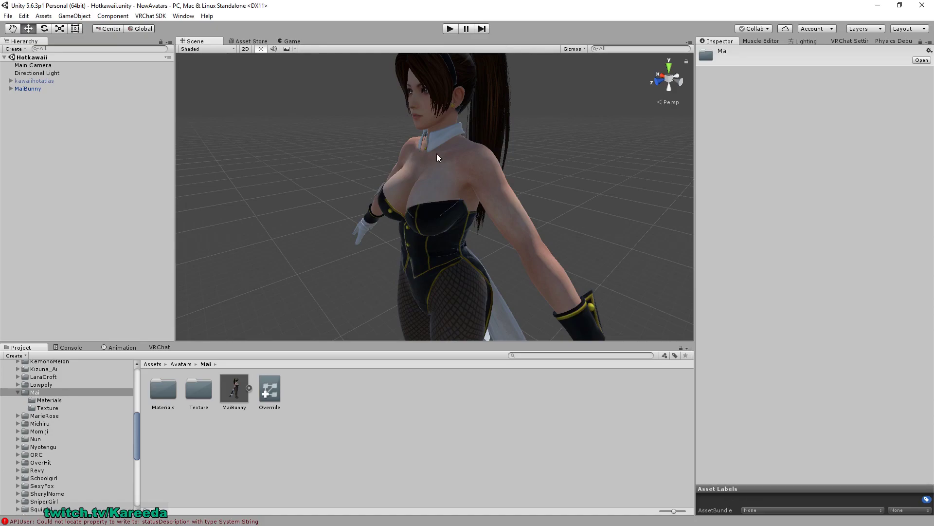
left_click(25, 90)
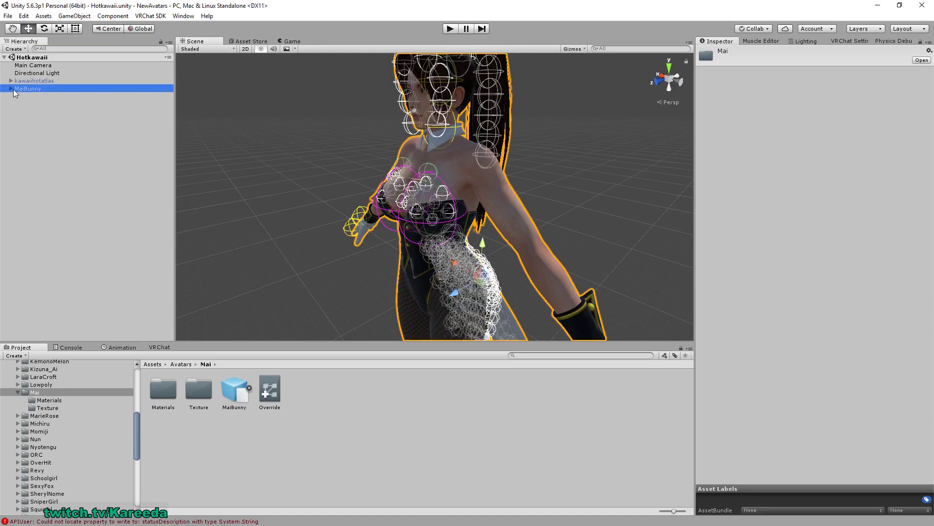
left_click(11, 88)
left_click(25, 104)
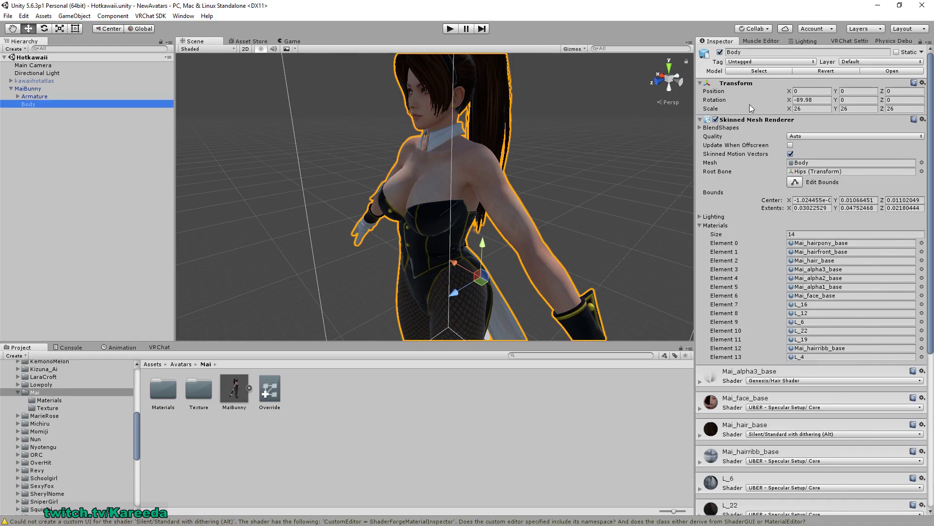
left_click(703, 128)
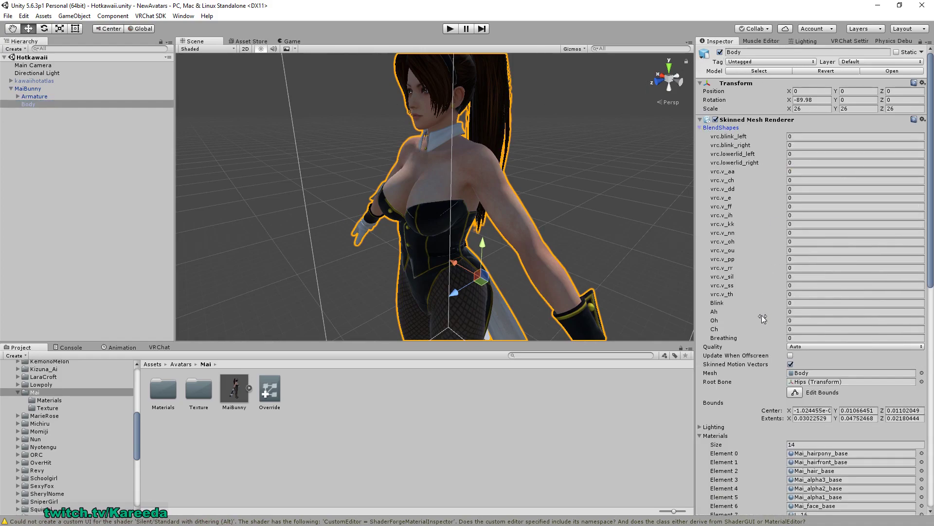
Preview the Breathing blend shape on the avatar by varying its value, and reset it to 0
left_click_drag(767, 343, 491, 271)
left_click(811, 338)
type("0")
Examine the avatar's torso in the scene from several angles and distances with the Breathing blend shape at rest
mouse_move(512, 273)
middle_mouse_down()
mouse_move(536, 246)
mouse_move(496, 268)
middle_mouse_up()
scroll(573, 200, "down", 3)
scroll(572, 198, "up", 3)
left_click_drag(571, 197, 611, 193, "alt")
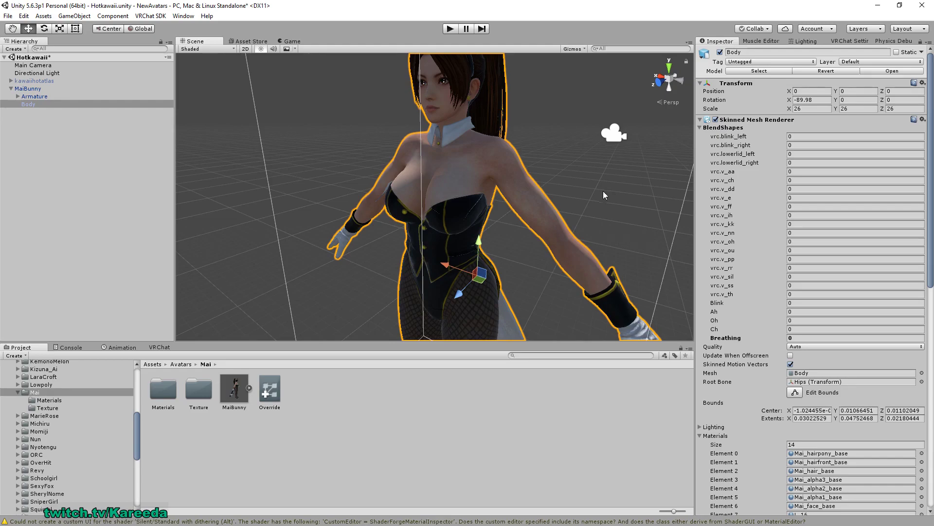
scroll(603, 191, "up", 3)
scroll(579, 191, "up", 3)
scroll(587, 180, "down", 5)
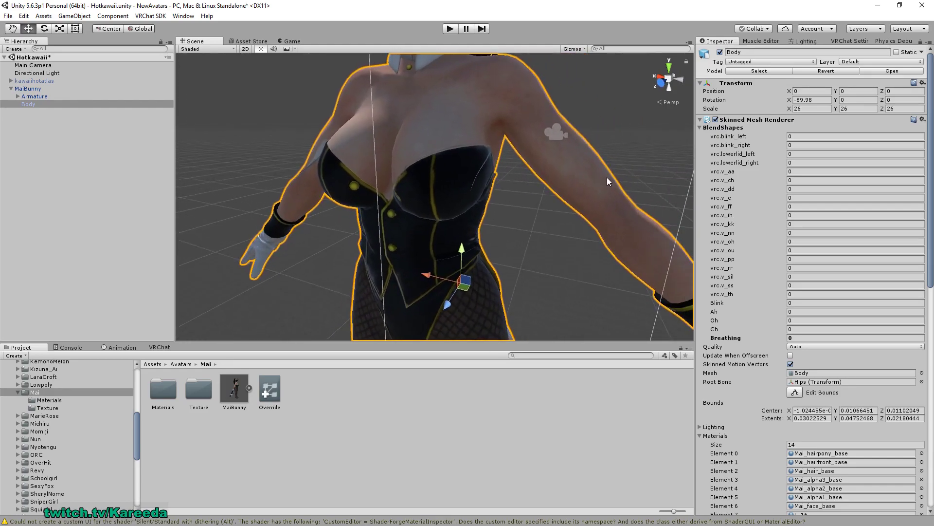
mouse_move(576, 141)
middle_mouse_down()
mouse_move(584, 142)
mouse_move(566, 154)
middle_mouse_up()
scroll(577, 147, "down", 2)
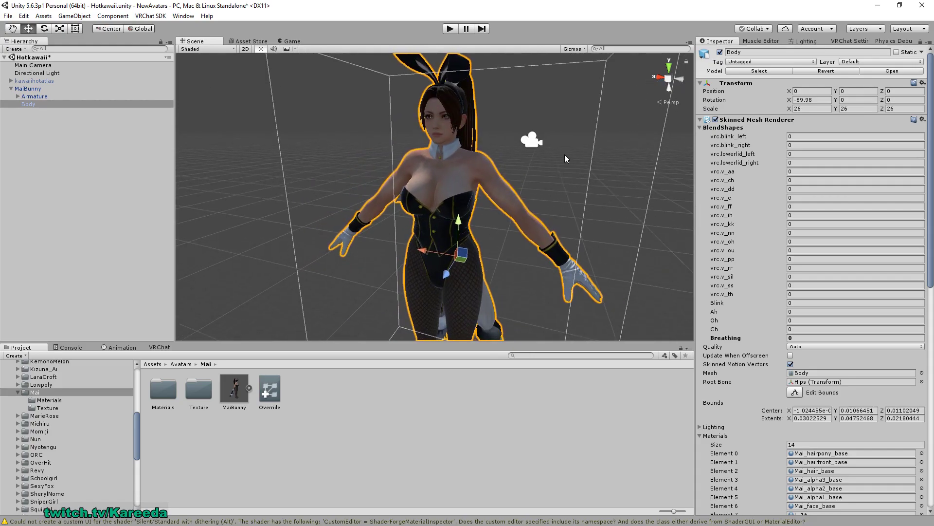
left_click_drag(564, 154, 560, 154, "alt")
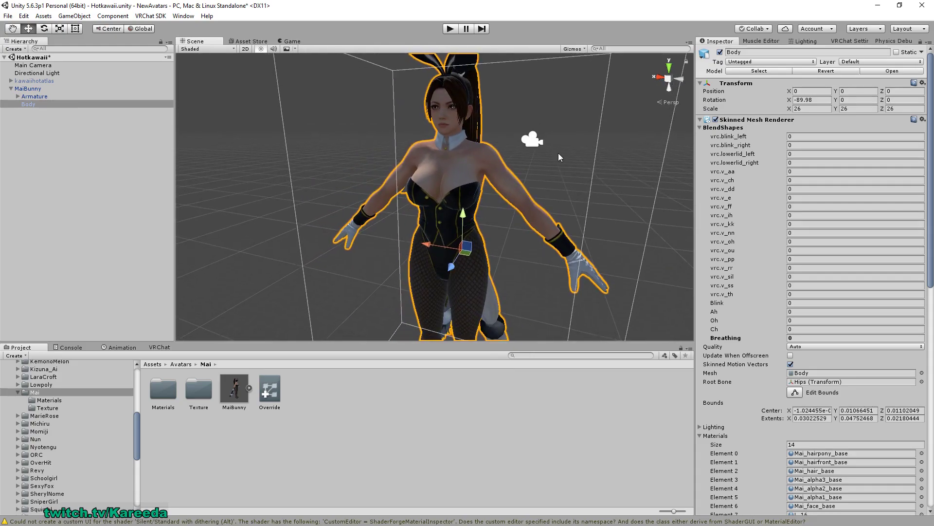
scroll(559, 153, "up", 3)
middle_click_drag(547, 148, 525, 151)
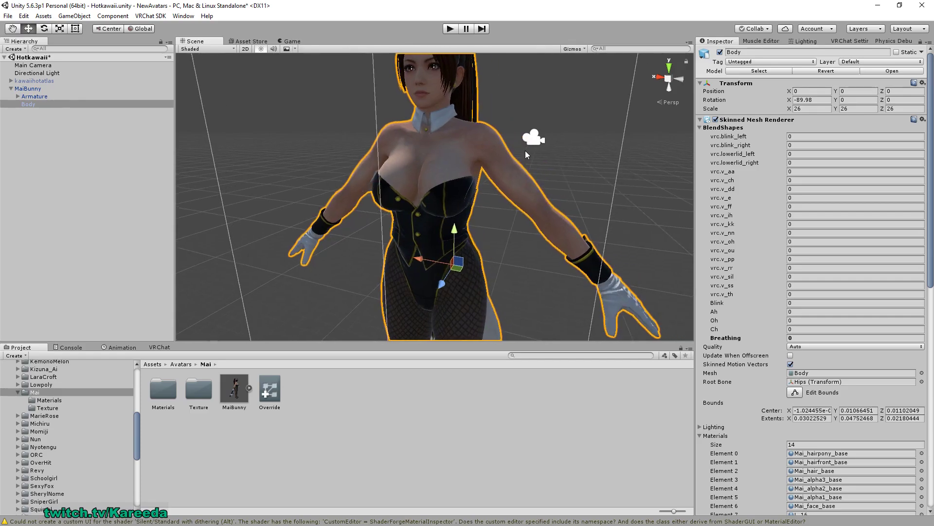
Scrub the Body mesh's Breathing blend shape, return it to 0 and look over the avatar's upper body
left_click_drag(525, 151, 548, 144, "alt")
mouse_move(745, 339)
left_mouse_down()
mouse_move(796, 341)
mouse_move(549, 299)
mouse_move(750, 339)
left_mouse_up()
left_click(811, 339)
type("0")
middle_click_drag(475, 298, 514, 270)
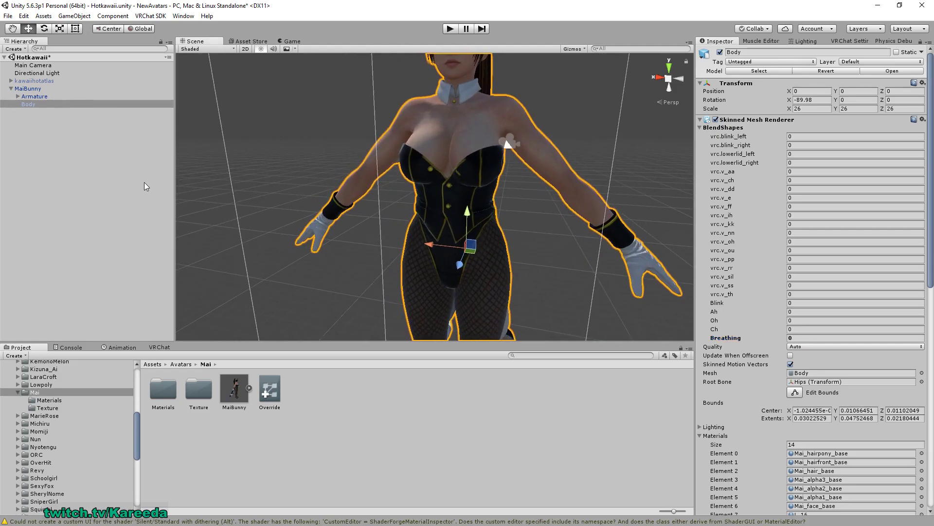
mouse_move(240, 156)
left_mouse_down("alt")
mouse_move(302, 172)
mouse_move(250, 171)
left_mouse_up("alt")
scroll(249, 172, "down", 5)
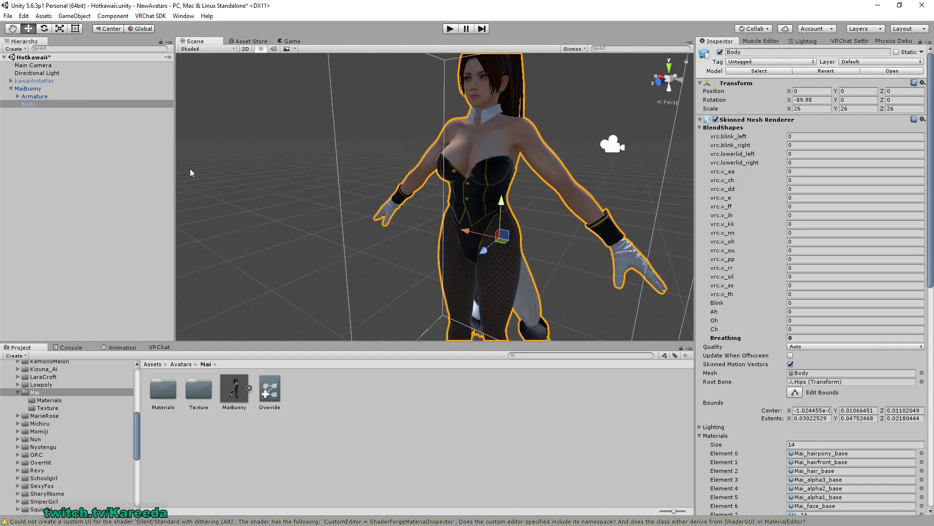
Duplicate the MaiBunny avatar in the scene and deactivate the original
left_click_drag(176, 166, 110, 166)
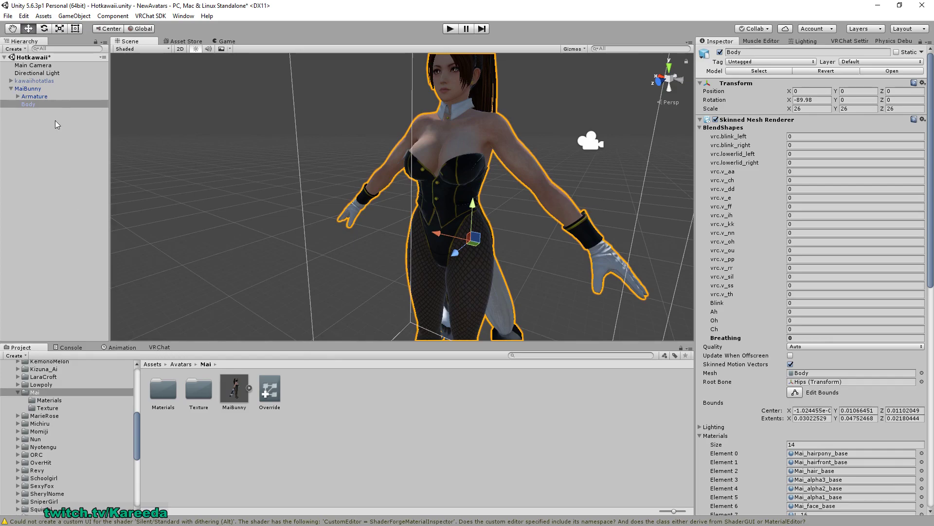
left_click(24, 90)
key("Left")
key("ctrl+d")
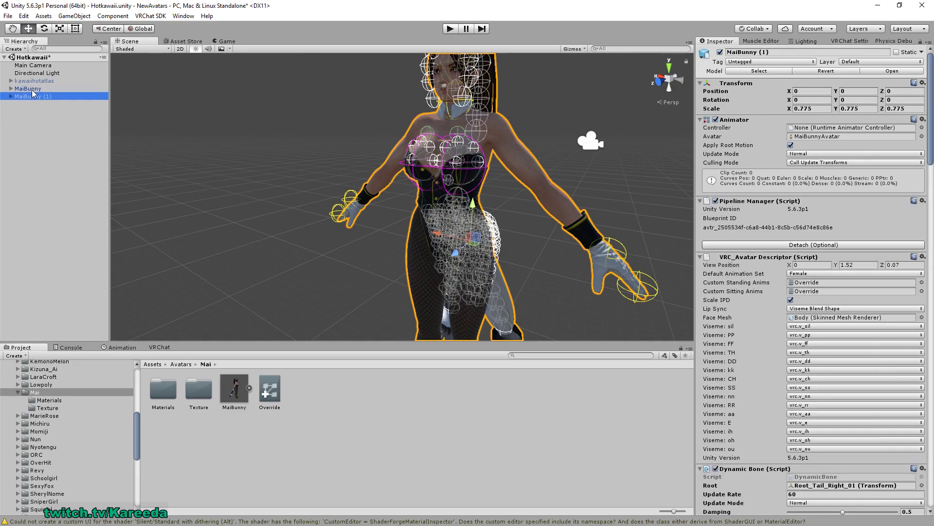
left_click(31, 90)
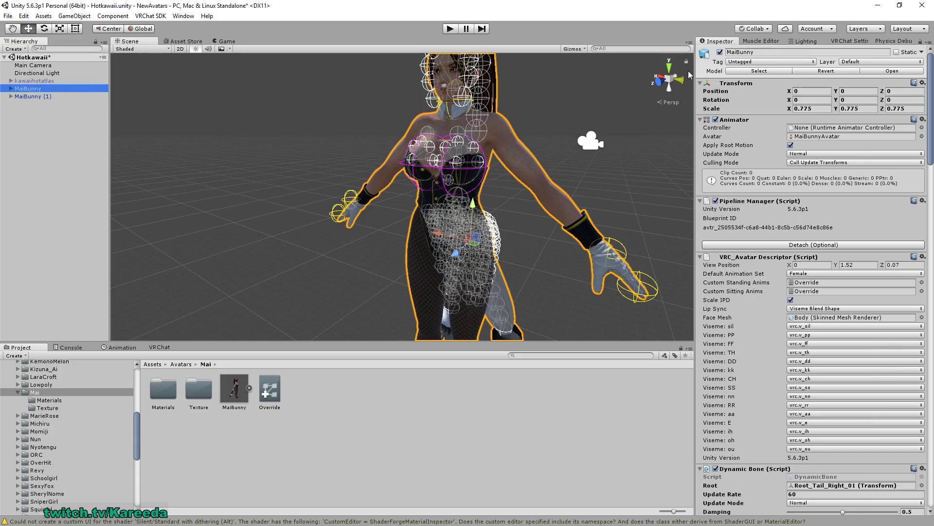
Create a new animation clip named Breathing for the MaiBunny (1) duplicate in the Mai folder
left_click(91, 97)
left_click(122, 348)
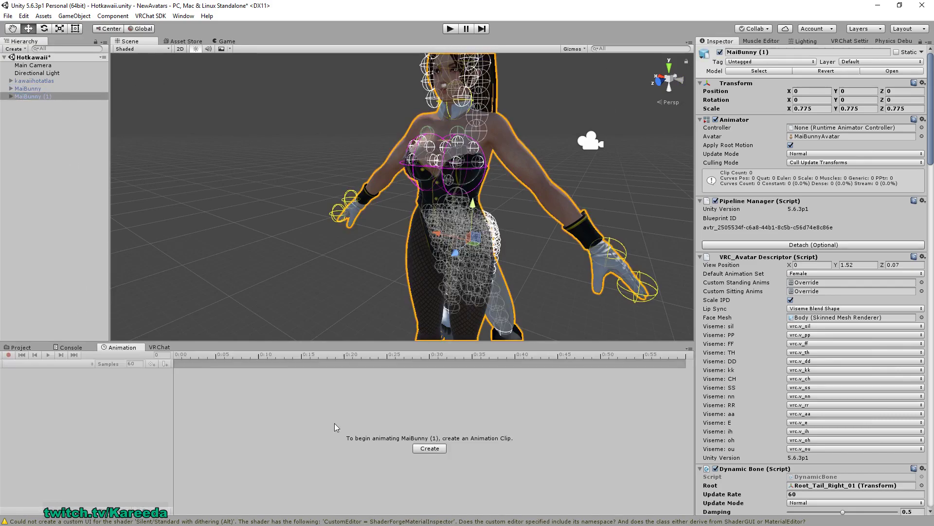
left_click(429, 448)
type("Breathing")
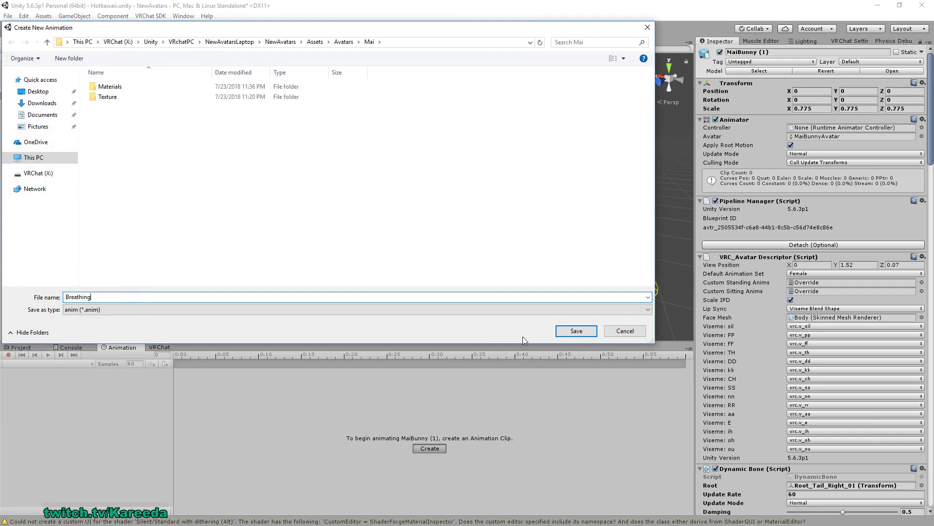
left_click(566, 335)
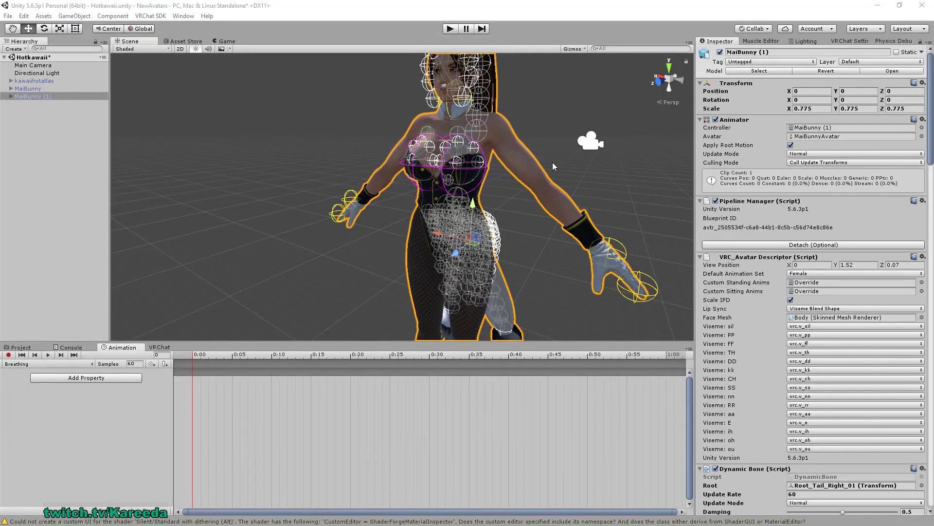
Start keyframe recording for the Breathing clip and frame the duplicate avatar's upper body
middle_click_drag(510, 177, 469, 184)
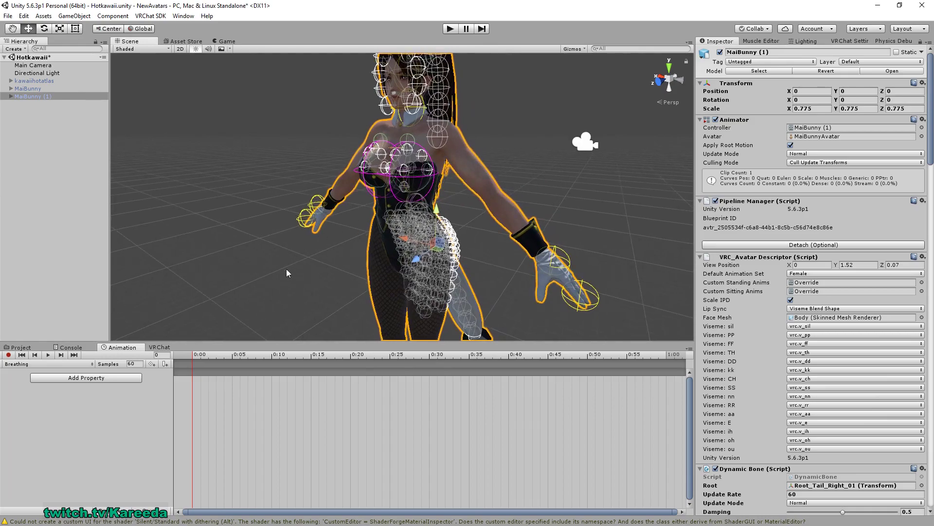
left_click(8, 355)
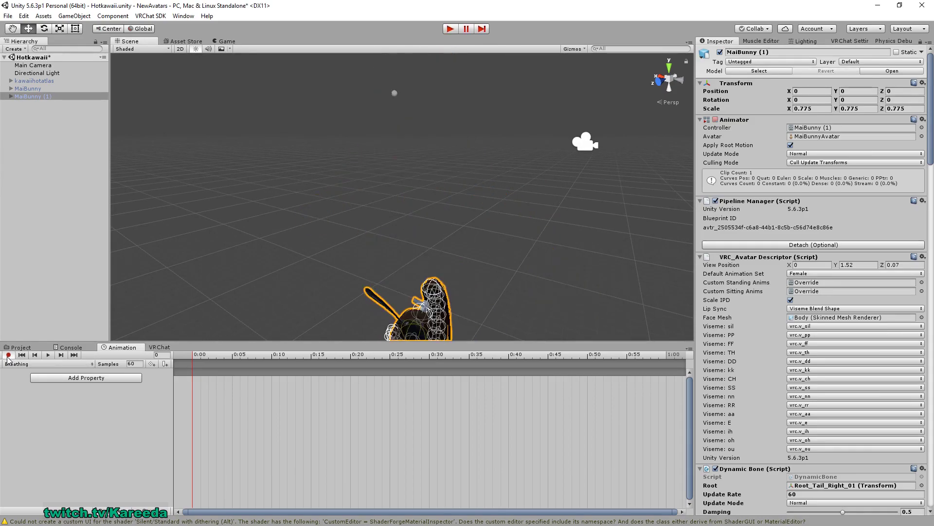
scroll(305, 181, "up", 4)
middle_click_drag(305, 181, 306, 137)
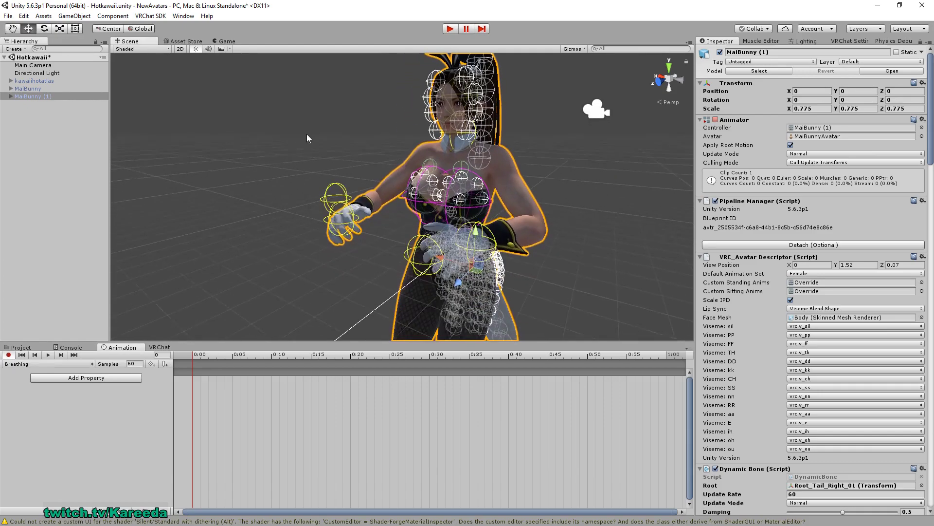
Record the Breathing blend shape of MaiBunny (1)'s Body mesh at 0 on the 0:00 frame
left_click(11, 97)
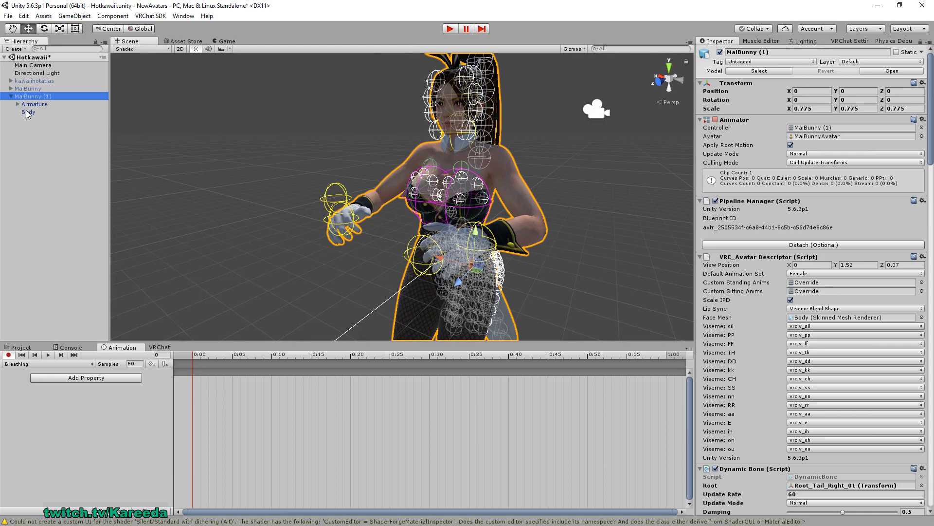
left_click(26, 111)
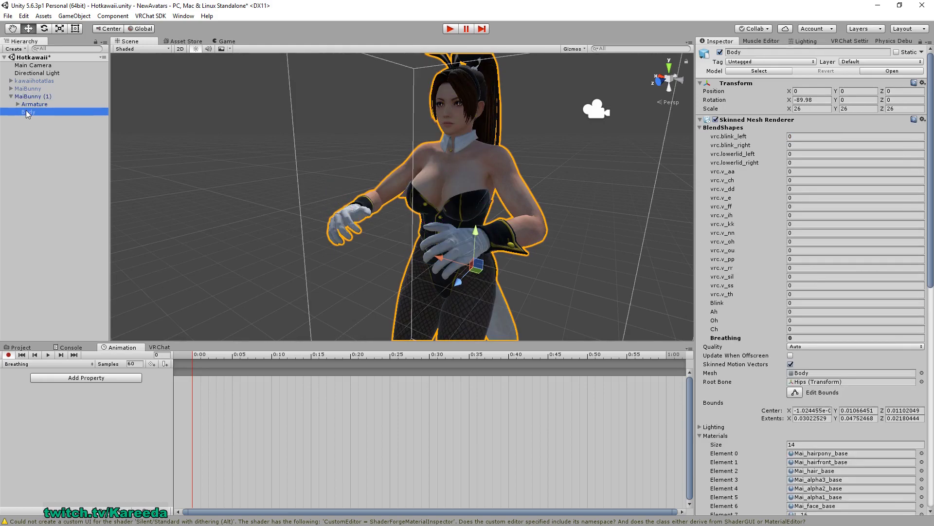
left_click_drag(561, 226, 628, 257, "alt")
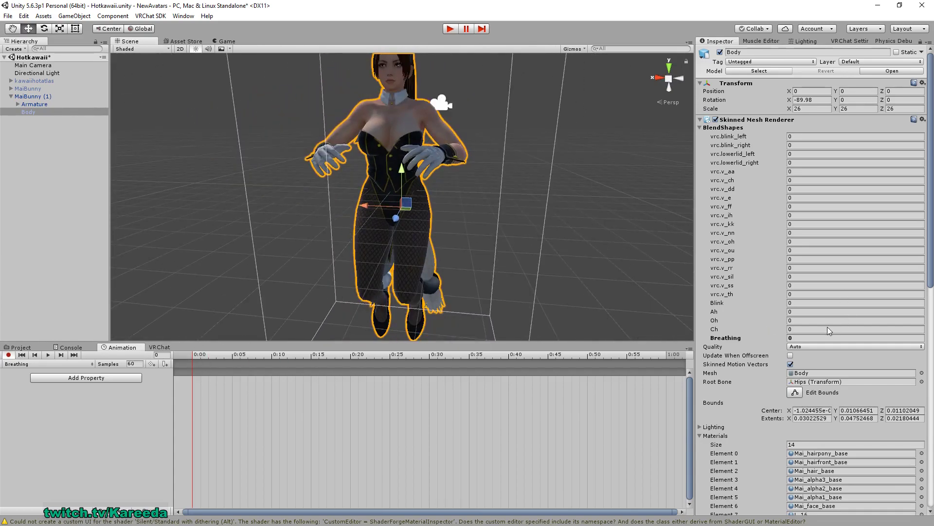
left_click(807, 337)
type("12")
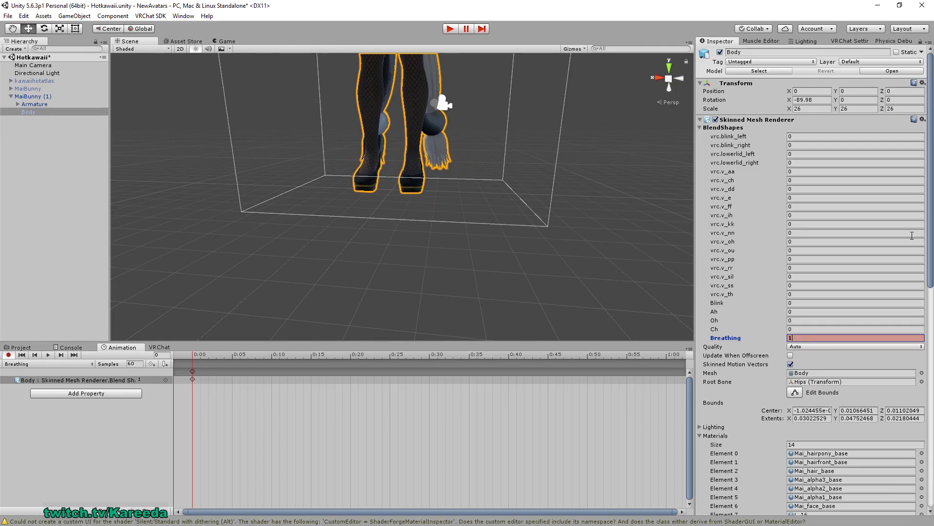
key("BackSpace")
type("0")
Add a second Breathing keyframe with value 0 at 1:00 on the timeline
left_click(192, 371)
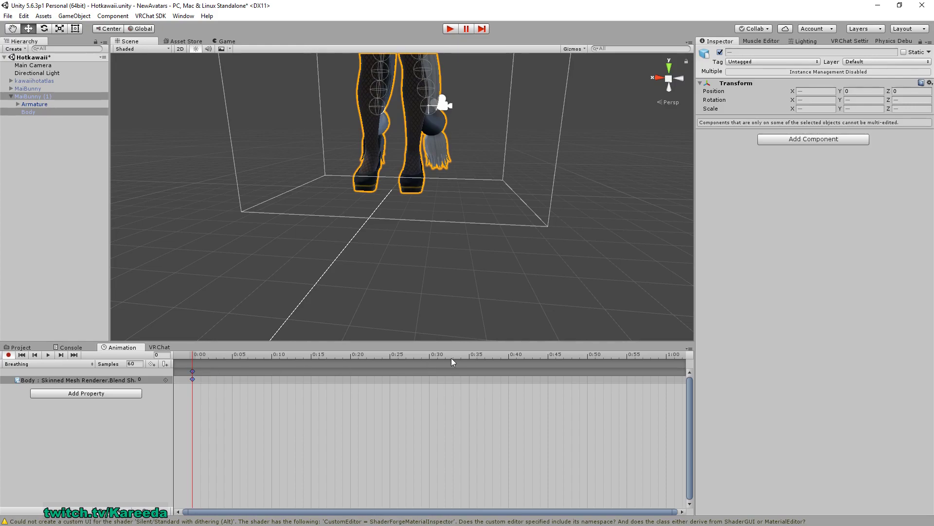
scroll(559, 372, "down", 3)
left_click(564, 358)
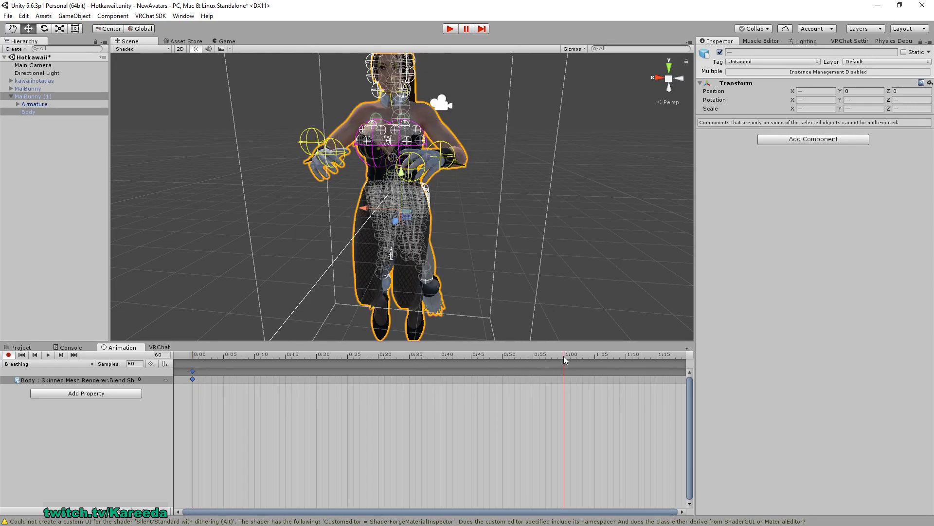
key("k")
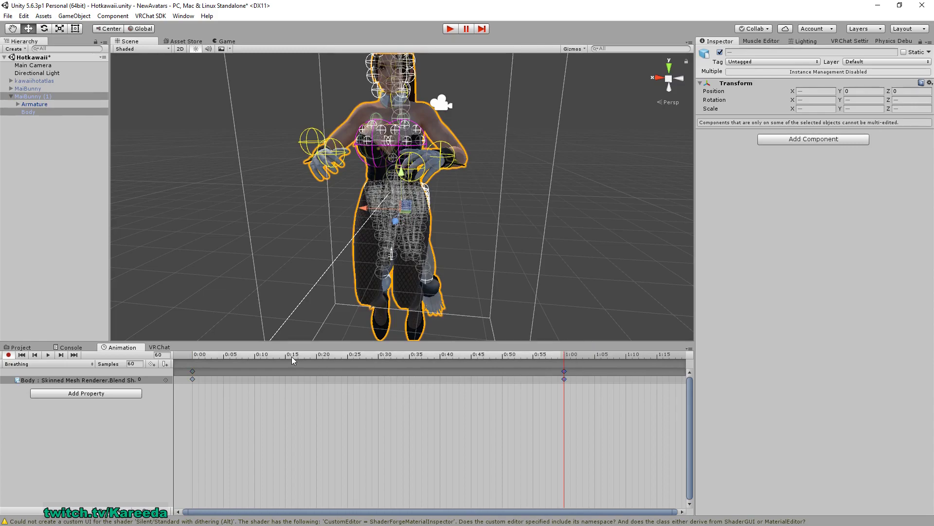
Add a Breathing keyframe with value 70 at 0:30, midway between the two existing keyframes
left_click_drag(310, 356, 380, 356)
left_click(168, 377)
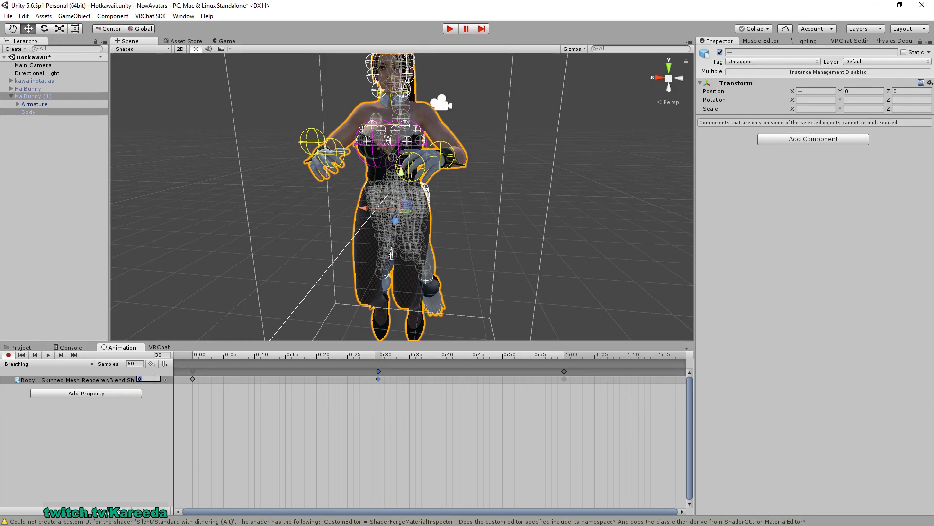
type("70")
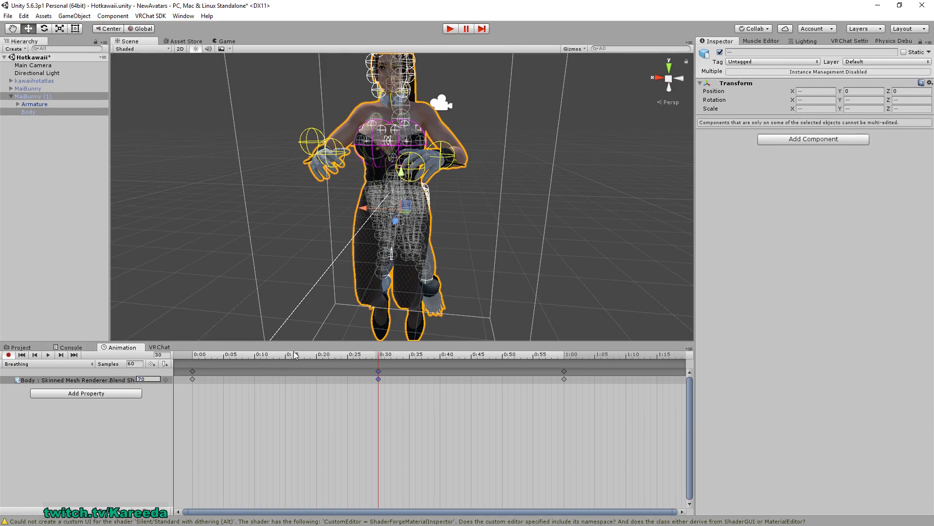
Play the Breathing clip, examine the chest movement from several angles, and stop playback
left_click(48, 354)
scroll(309, 248, "up", 5)
middle_click_drag(308, 261, 307, 237)
right_click_drag(307, 236, 244, 238)
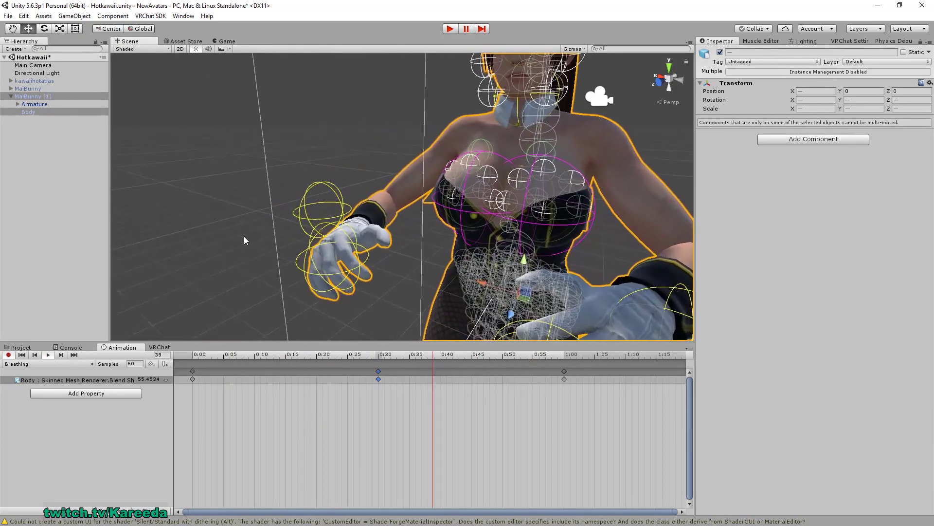
middle_click_drag(245, 238, 217, 237)
scroll(217, 237, "up", 4)
scroll(217, 237, "down", 4)
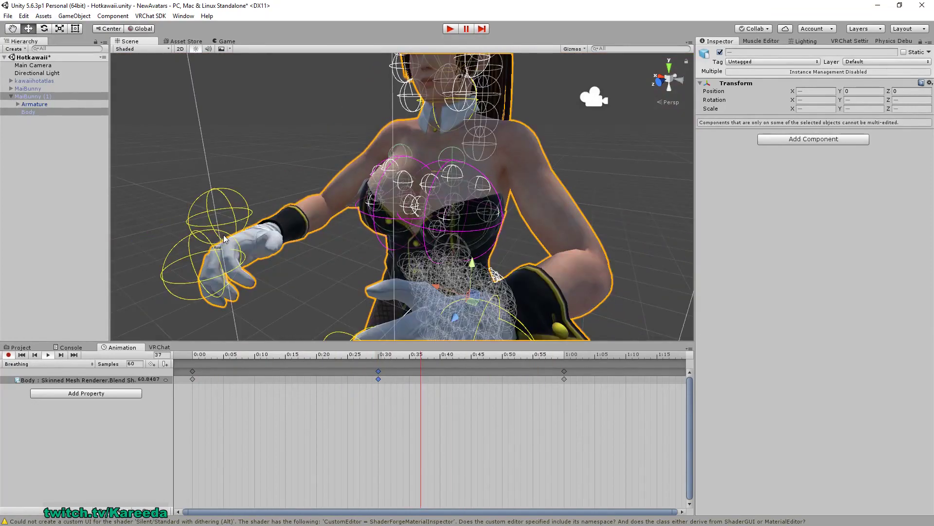
right_click_drag(217, 238, 271, 235)
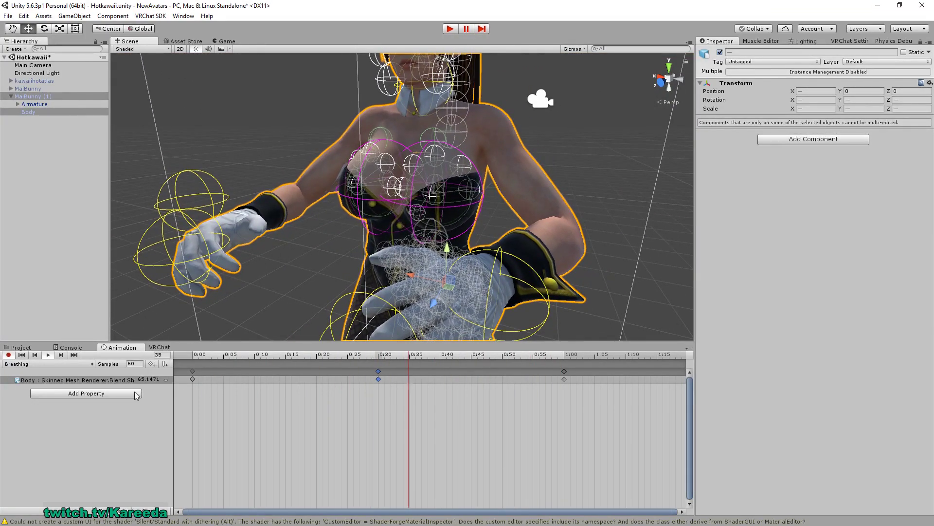
left_click(48, 355)
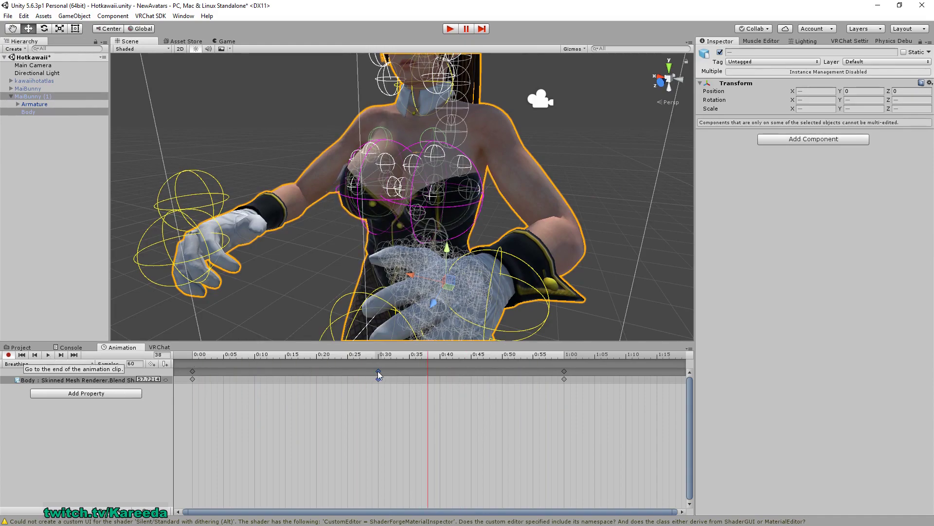
Set the Breathing value of the keyframe at 0:30 to 50
left_click(380, 357)
left_click(150, 378)
type("50")
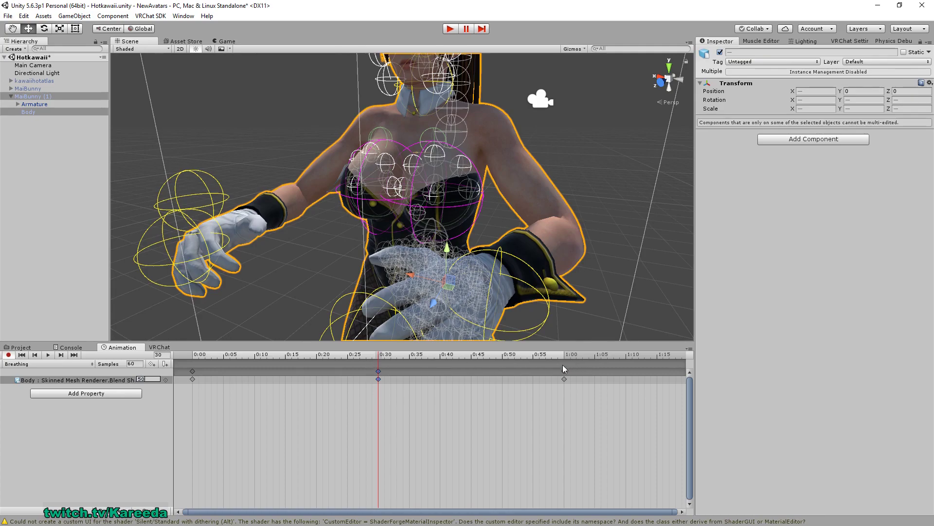
Slow the animation by moving the last keyframe to 3:00 and the middle keyframe to 1:30
scroll(523, 389, "down", 8)
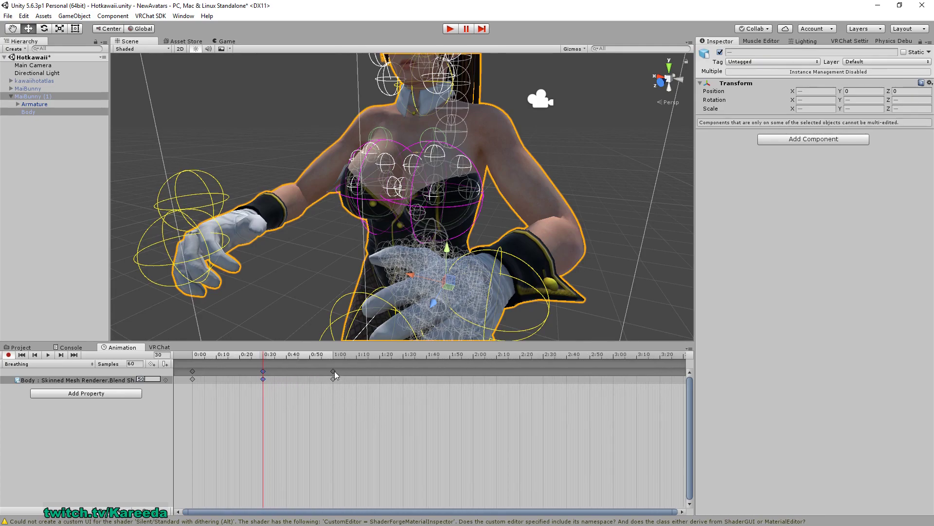
left_click_drag(334, 371, 614, 369)
left_click_drag(262, 372, 403, 371)
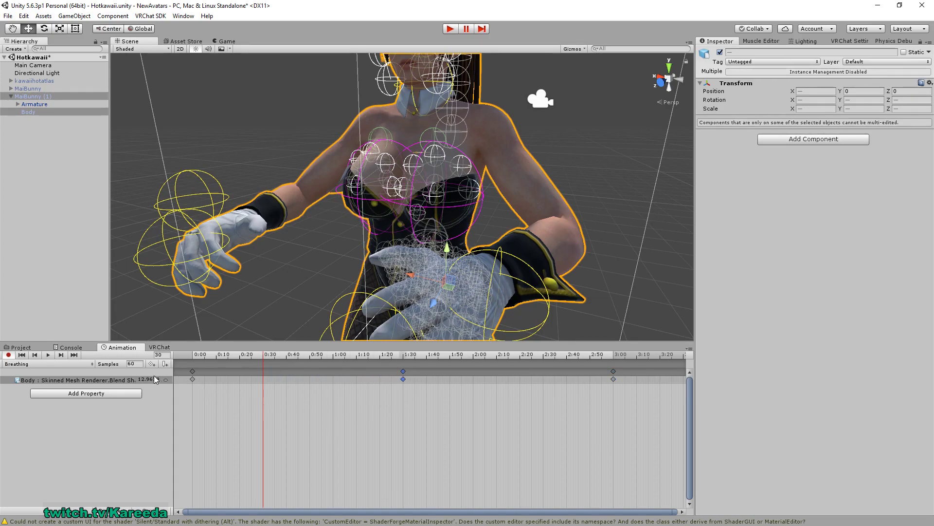
Play the retimed Breathing clip and judge its speed on the avatar from near and far
left_click(47, 355)
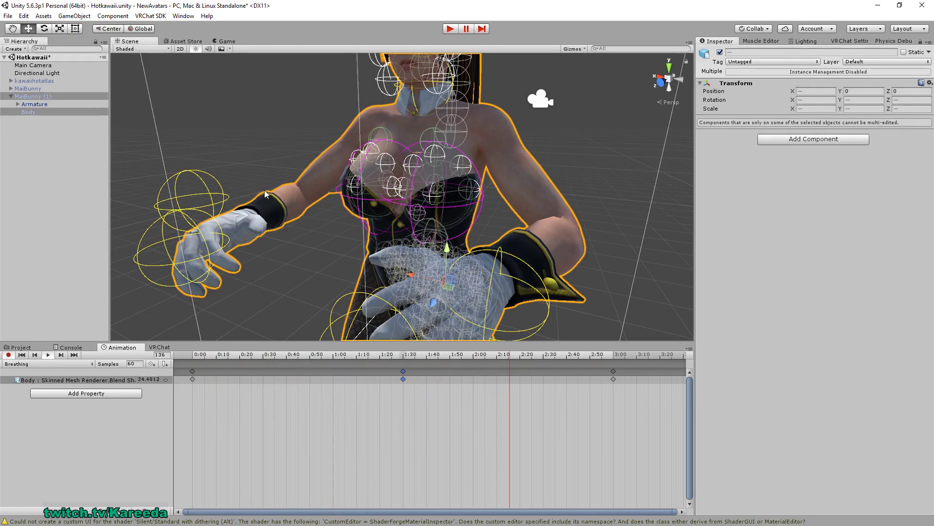
scroll(371, 251, "down", 5)
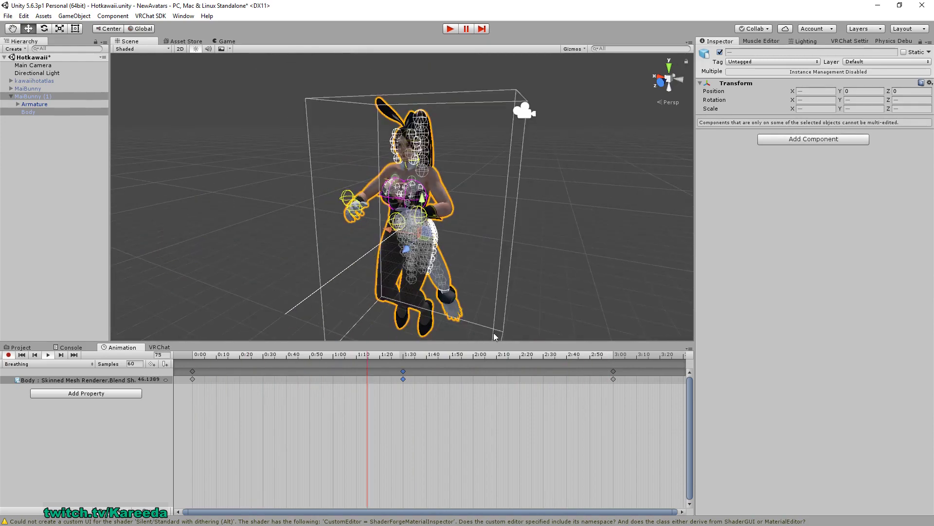
scroll(537, 413, "down", 5)
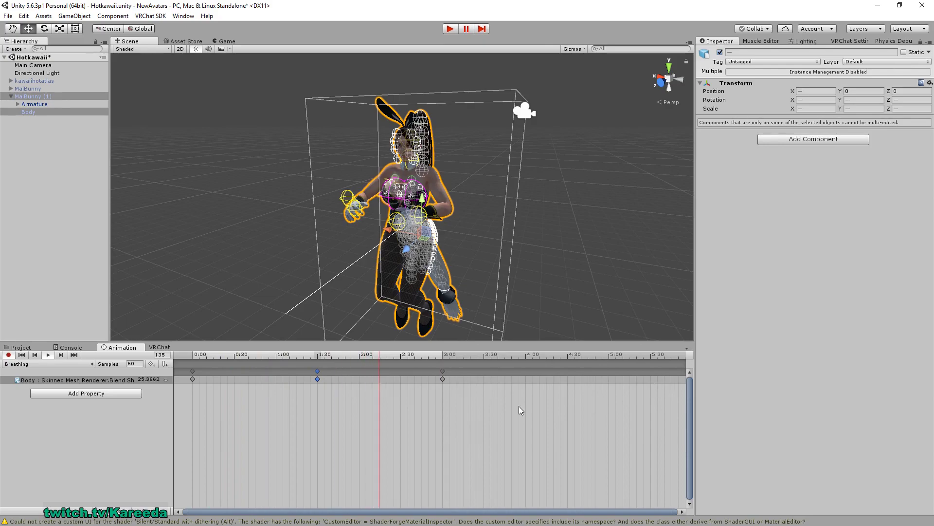
scroll(548, 385, "down", 4)
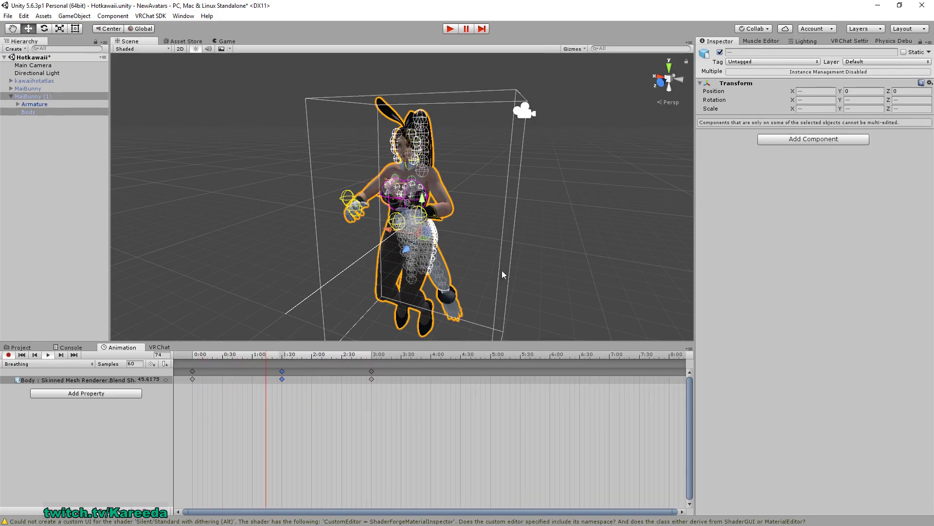
scroll(501, 265, "up", 5)
scroll(348, 316, "down", 1)
scroll(348, 316, "up", 1)
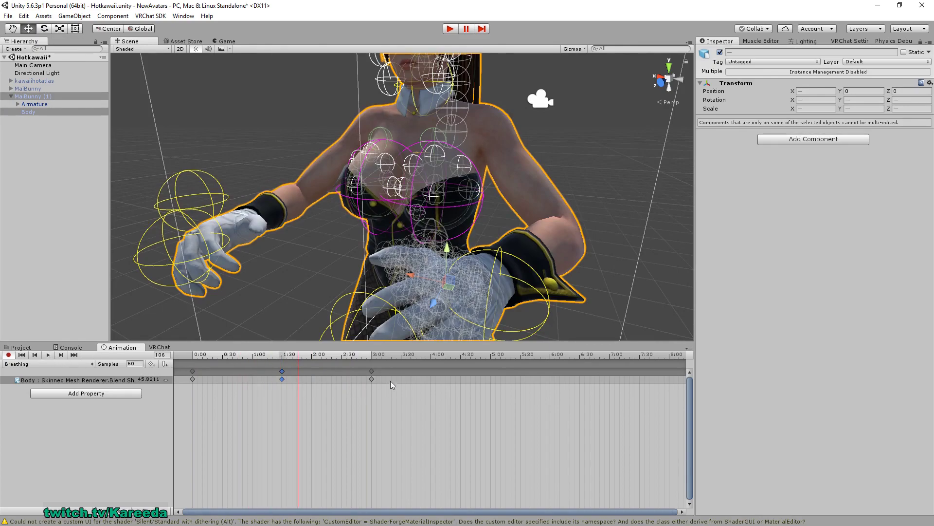
Move the last keyframe to 4:00 and the middle keyframe to 2:00, and play back the slower breathing
left_click_drag(372, 371, 431, 368)
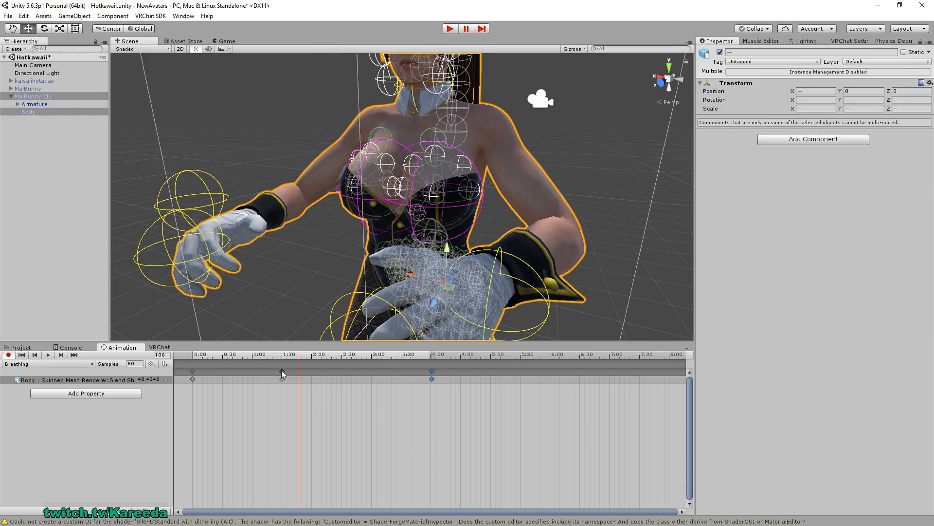
left_click_drag(282, 370, 312, 368)
left_click(48, 354)
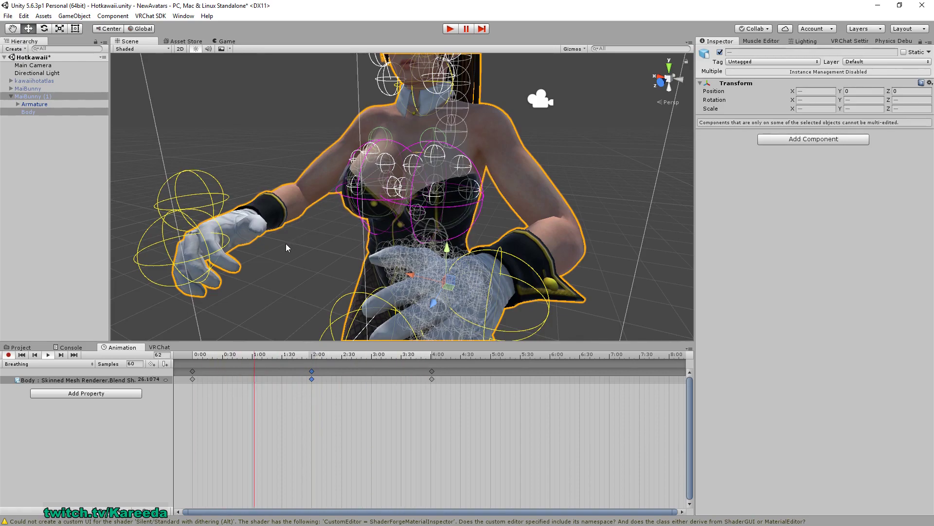
middle_click_drag(286, 244, 338, 250)
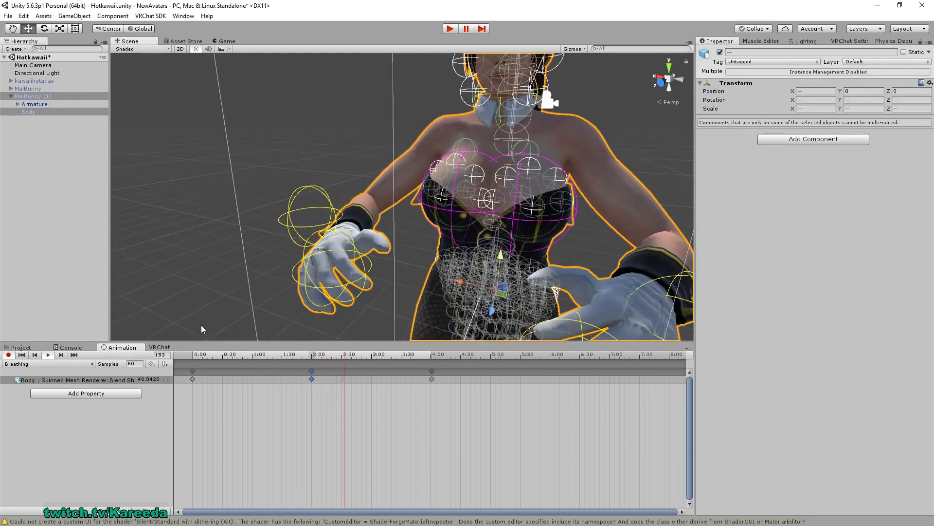
Stop the playback and set the Breathing value of the keyframe at 2:00 to 45
left_click(48, 355)
left_click_drag(343, 355, 312, 356)
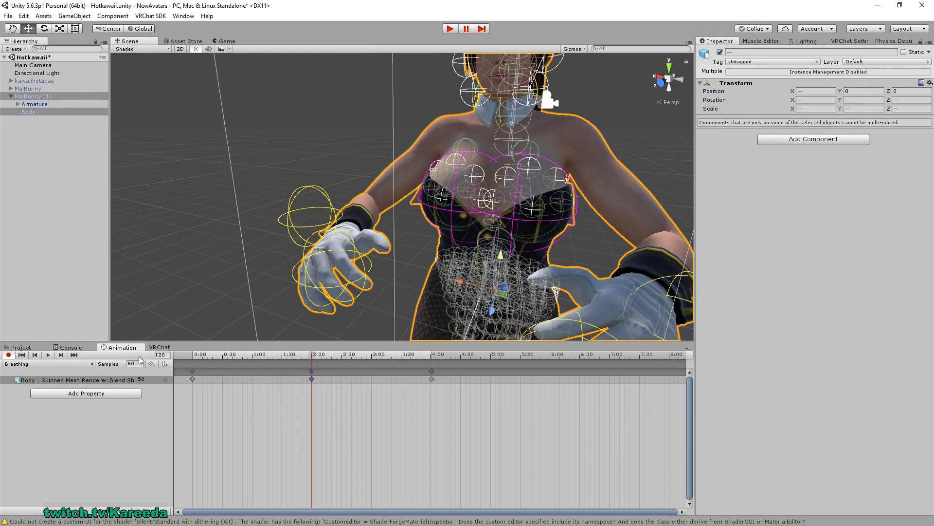
left_click(139, 379)
type("45")
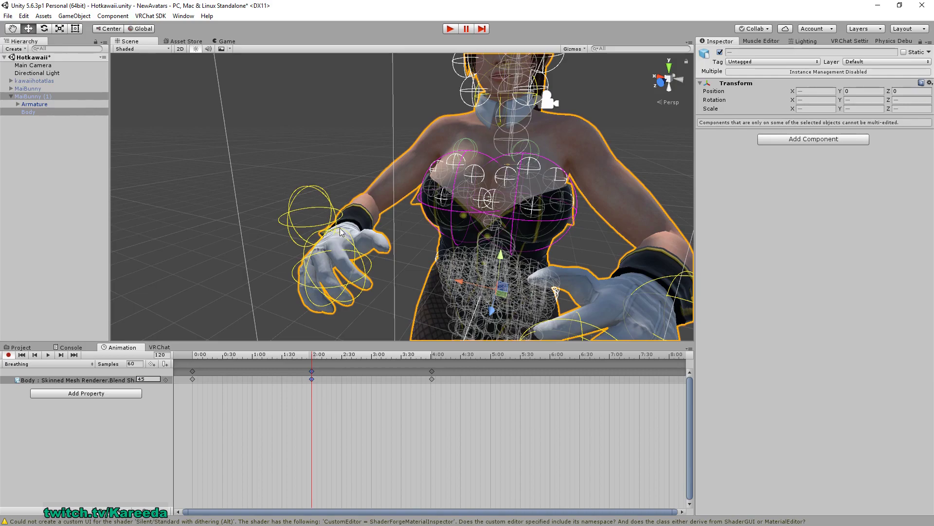
Examine the avatar's face, neck and chest from near and far with the Breathing shape at the 2:00 keyframe
mouse_move(340, 231)
left_mouse_down("alt")
mouse_move(308, 219)
mouse_move(324, 246)
mouse_move(401, 226)
mouse_move(353, 223)
left_mouse_up("alt")
scroll(269, 170, "up", 10)
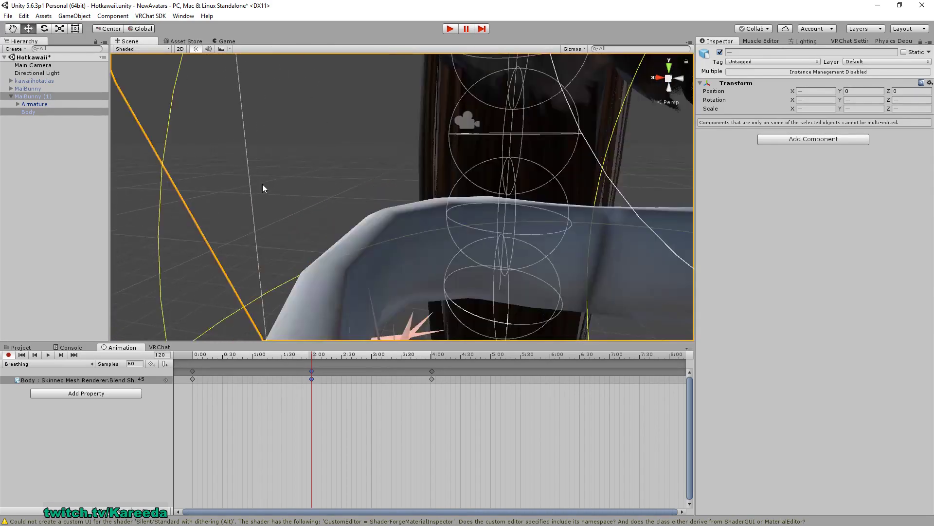
scroll(263, 187, "down", 6)
middle_click_drag(265, 186, 209, 161)
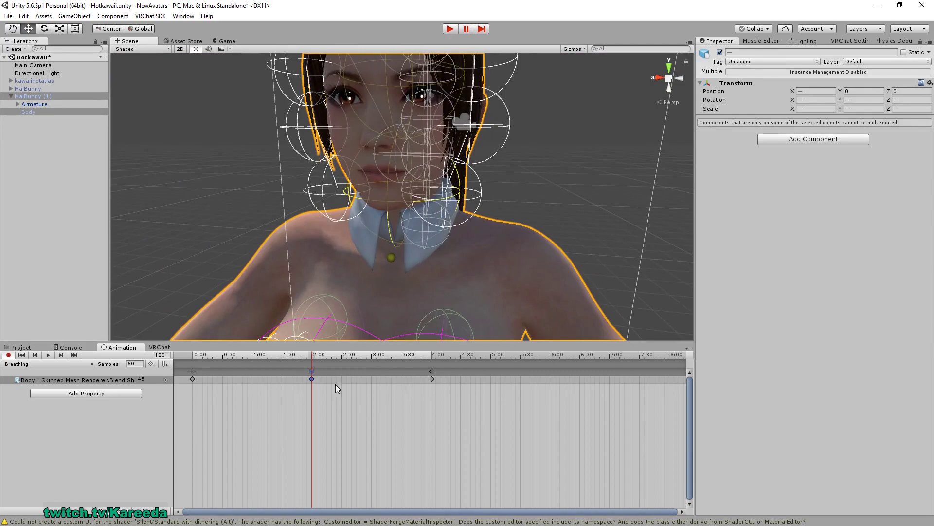
scroll(248, 171, "down", 4)
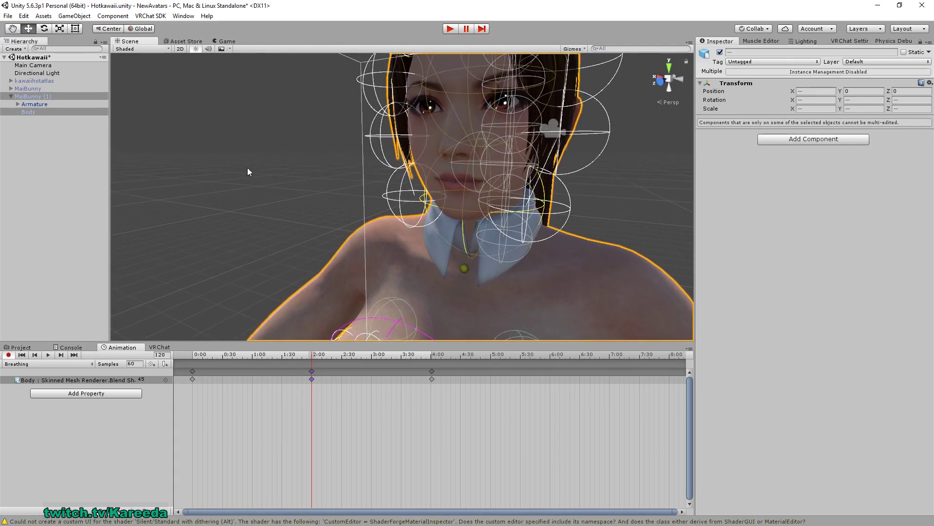
scroll(250, 173, "up", 4)
middle_click_drag(372, 134, 371, 164)
middle_click_drag(524, 246, 519, 198)
scroll(524, 210, "down", 4)
scroll(516, 191, "down", 2)
scroll(511, 204, "up", 3)
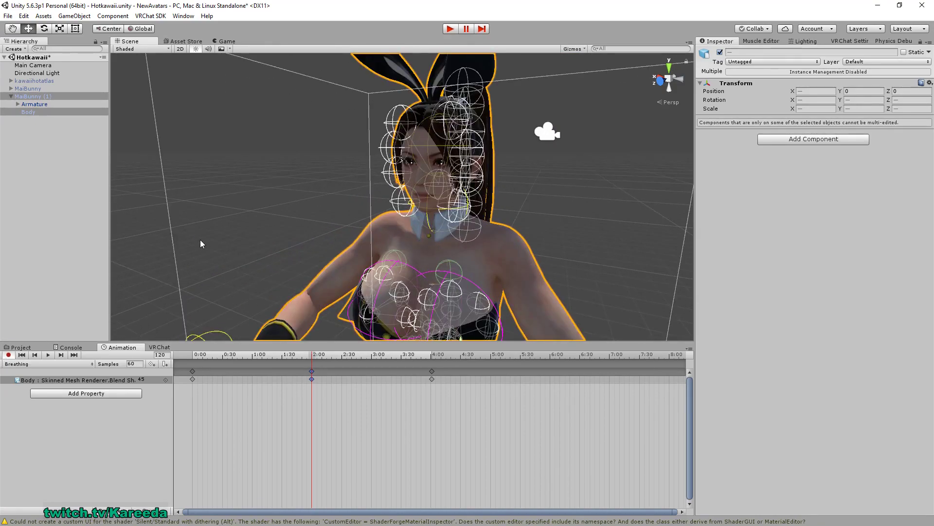
End keyframe recording, deactivate the duplicate MaiBunny (1) and activate the original MaiBunny avatar
left_click(8, 356)
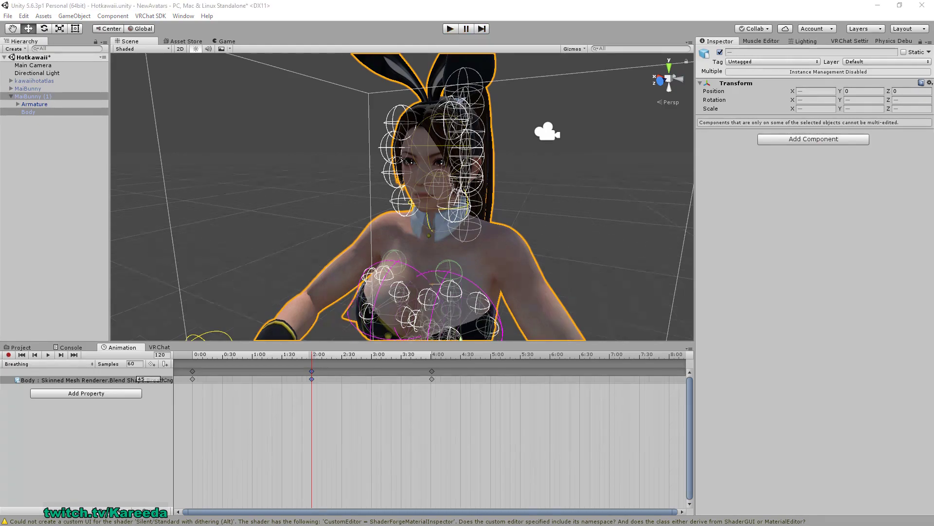
left_click(26, 89)
left_click(29, 96)
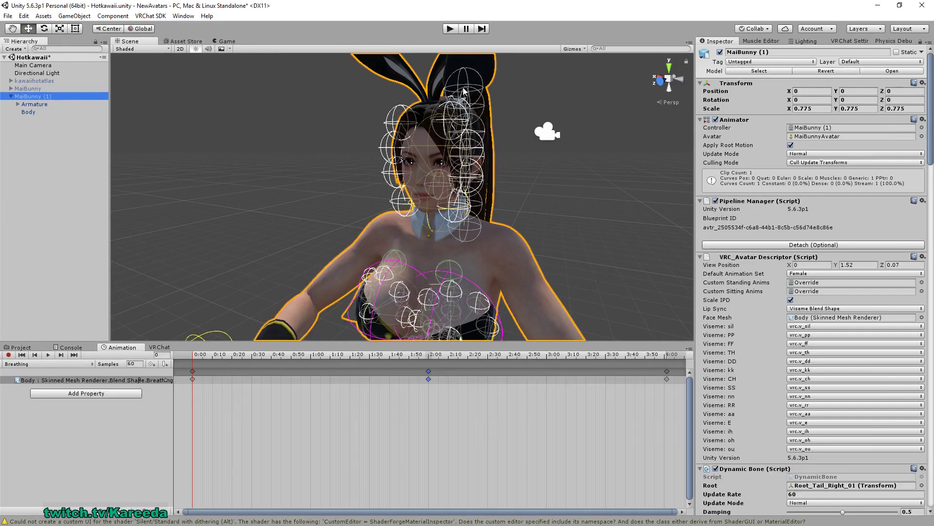
left_click(720, 53)
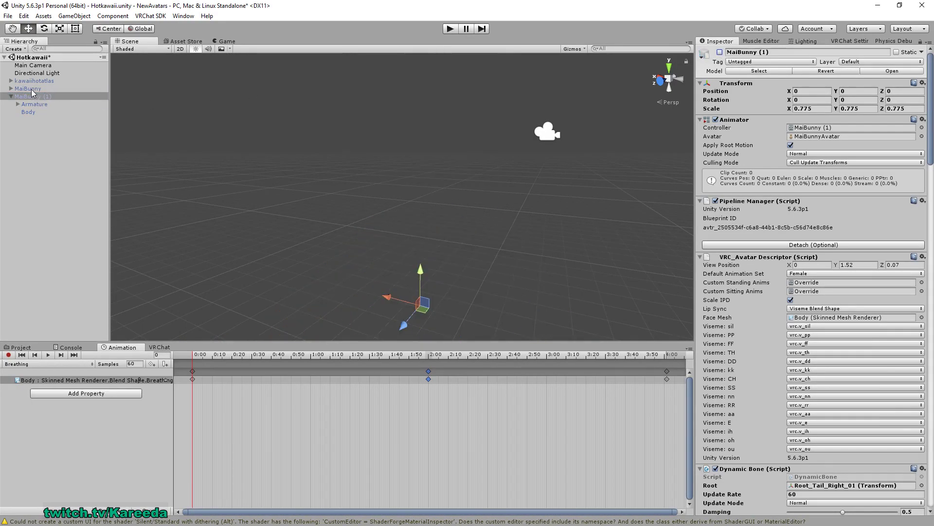
left_click(720, 52)
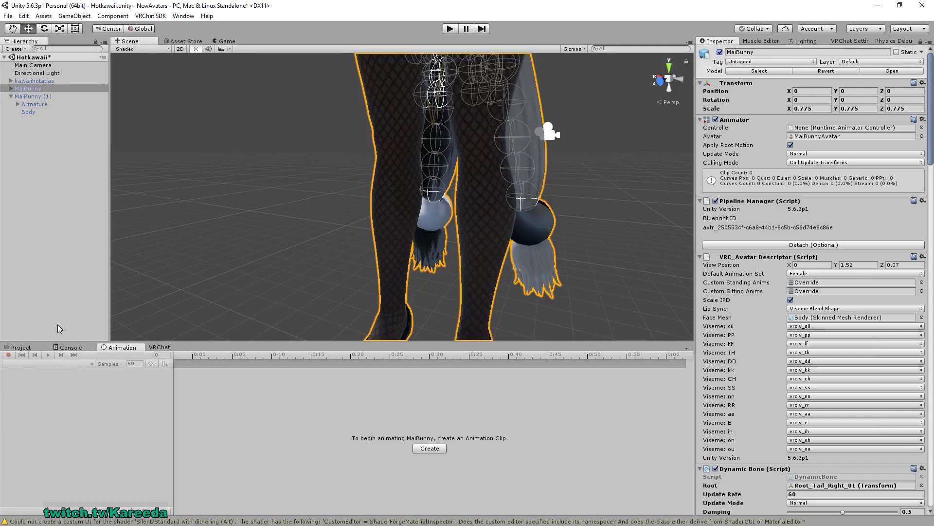
Show the assets of the Mai folder and select the Breathing animation clip
left_click(21, 347)
scroll(221, 286, "down", 2)
scroll(320, 259, "down", 3)
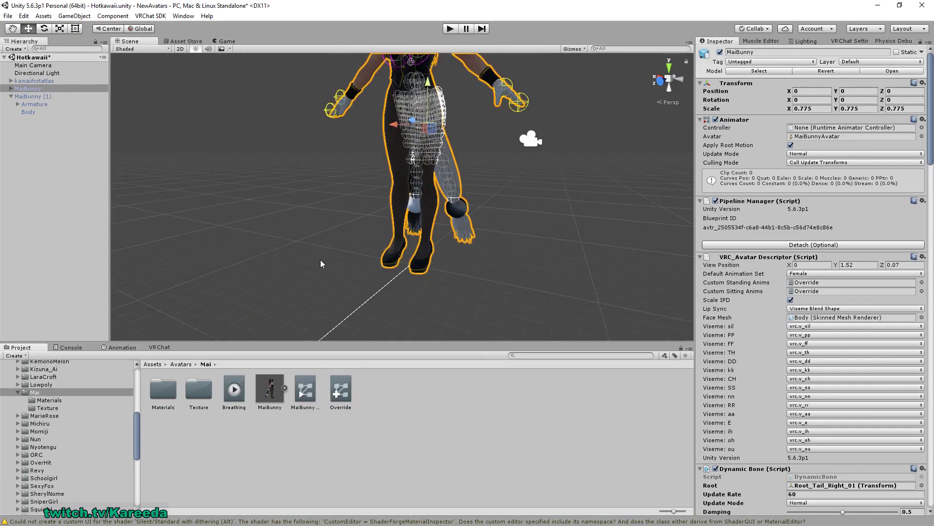
middle_click_drag(321, 259, 332, 289)
scroll(332, 288, "up", 3)
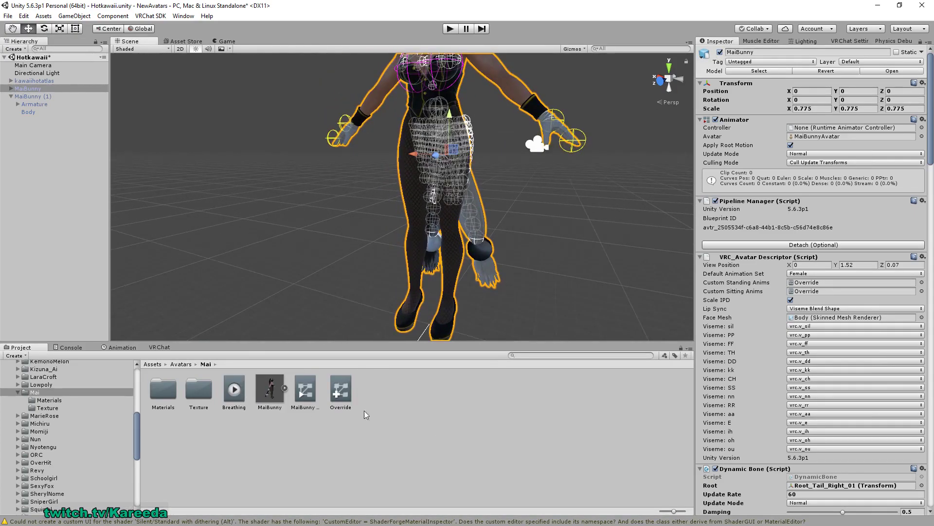
left_click(231, 386)
scroll(607, 216, "down", 2)
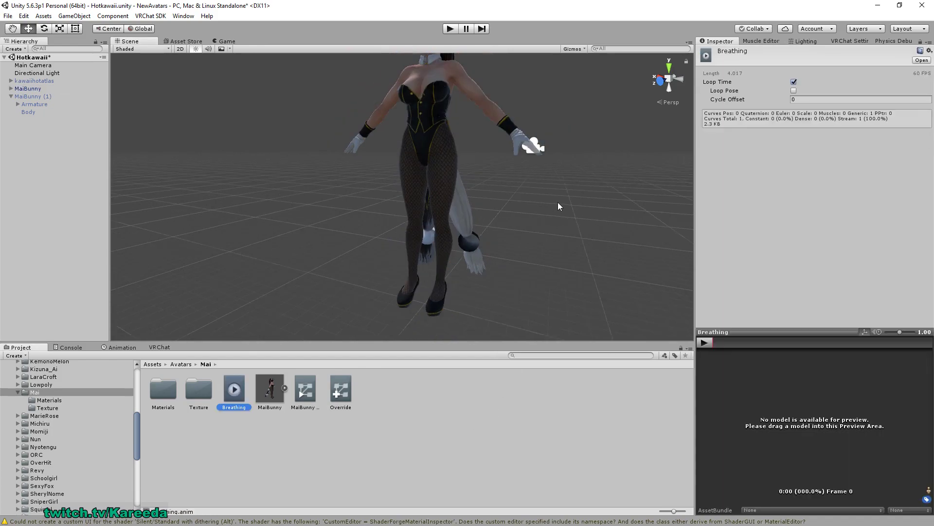
middle_click_drag(556, 202, 556, 243)
scroll(524, 217, "up", 1)
middle_click_drag(524, 217, 523, 237)
scroll(522, 237, "up", 3)
left_click_drag(523, 236, 550, 223, "alt")
middle_click_drag(550, 224, 552, 244)
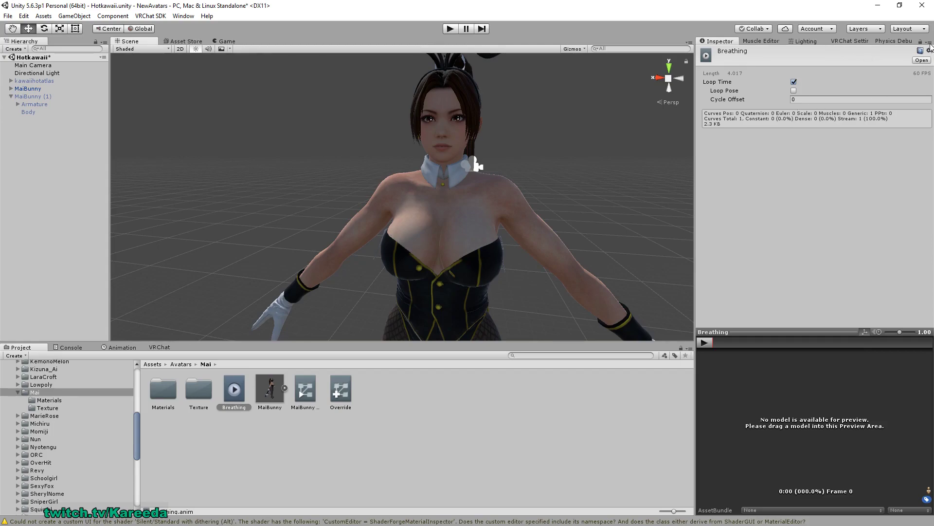
Show the Breathing clip in Debug mode, mark it as Legacy and set its Wrap Mode to Loop
left_click(930, 43)
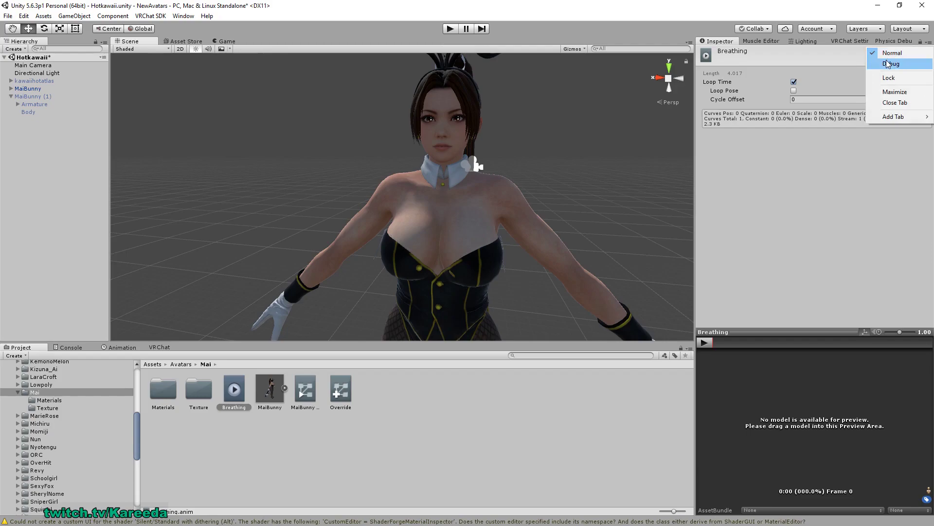
left_click(891, 64)
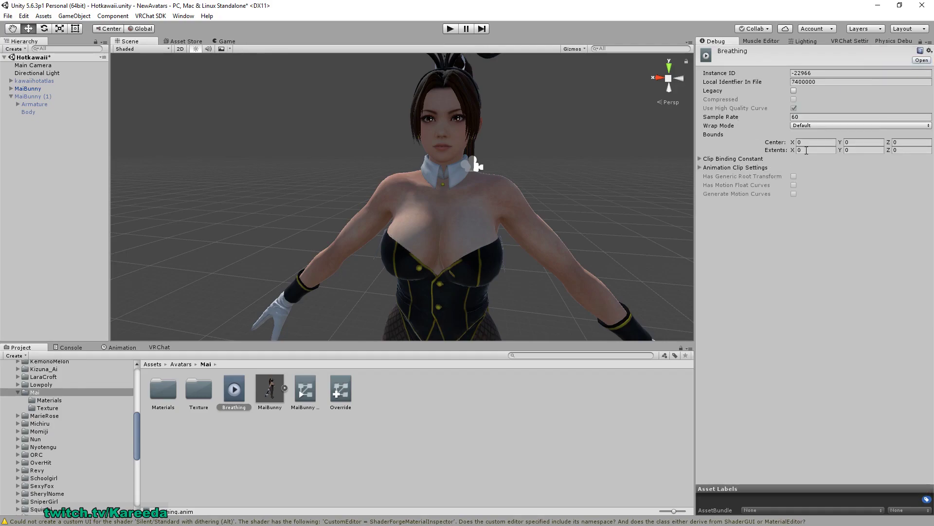
left_click(795, 91)
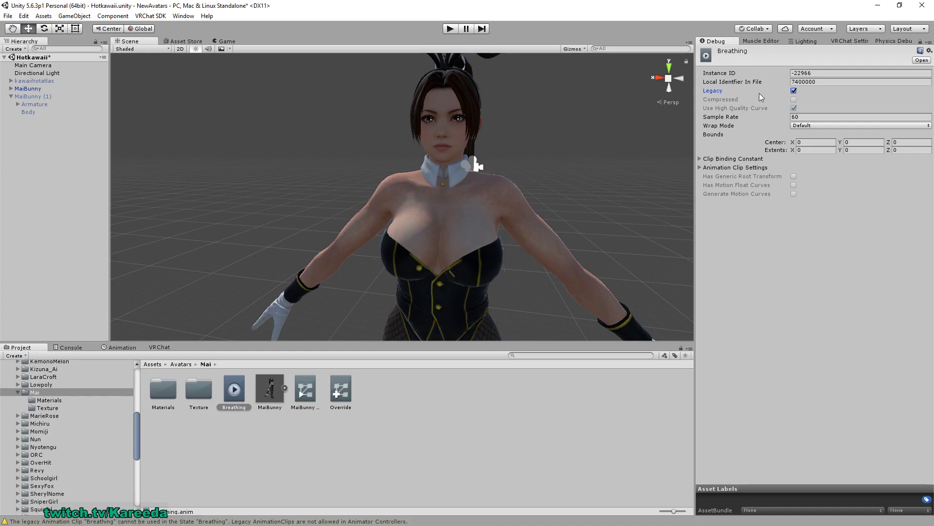
left_click(805, 127)
left_click(819, 159)
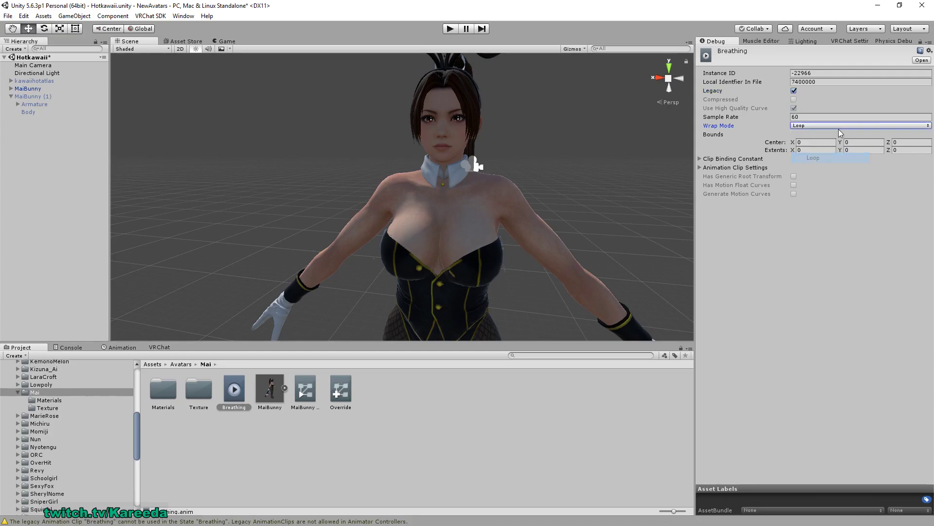
left_click(808, 127)
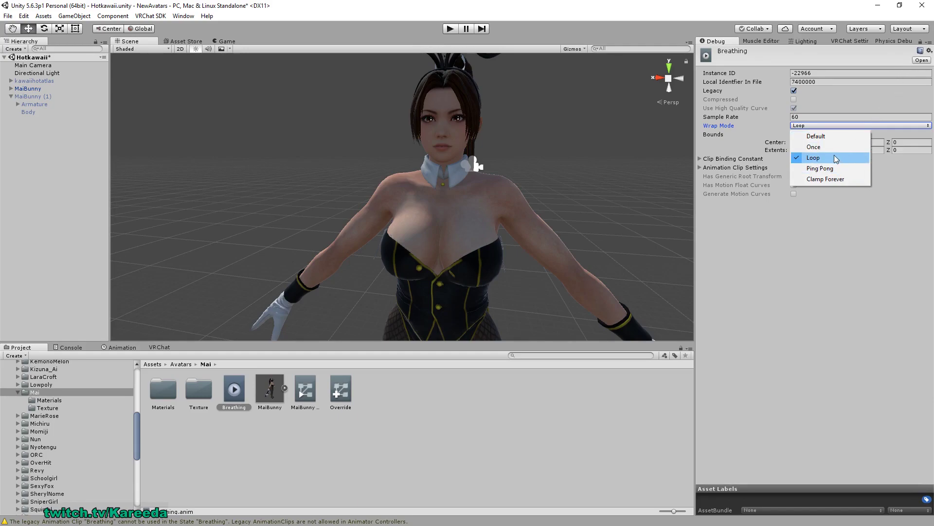
left_click(834, 158)
Return the Inspector to Normal mode and choose Loop as the Breathing clip's Wrap Mode there too
left_click(929, 43)
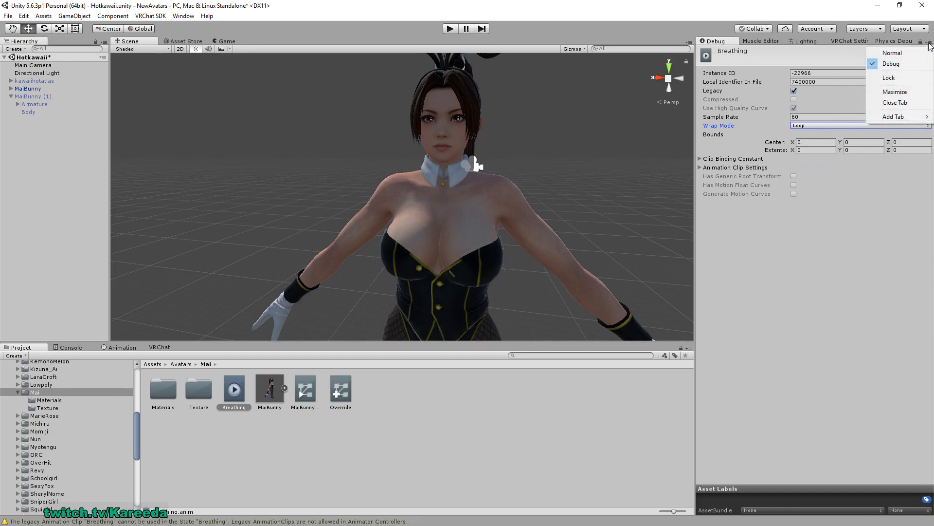
left_click(900, 55)
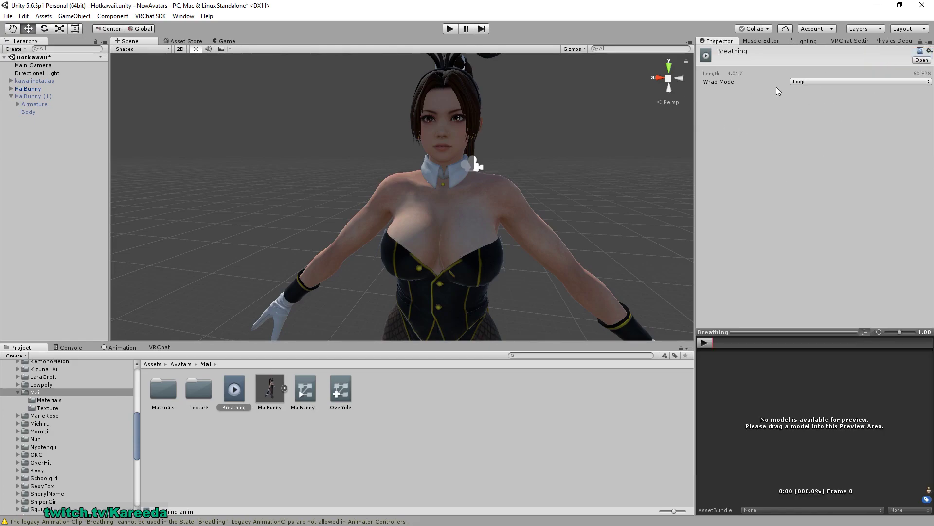
left_click(804, 81)
left_click(798, 111)
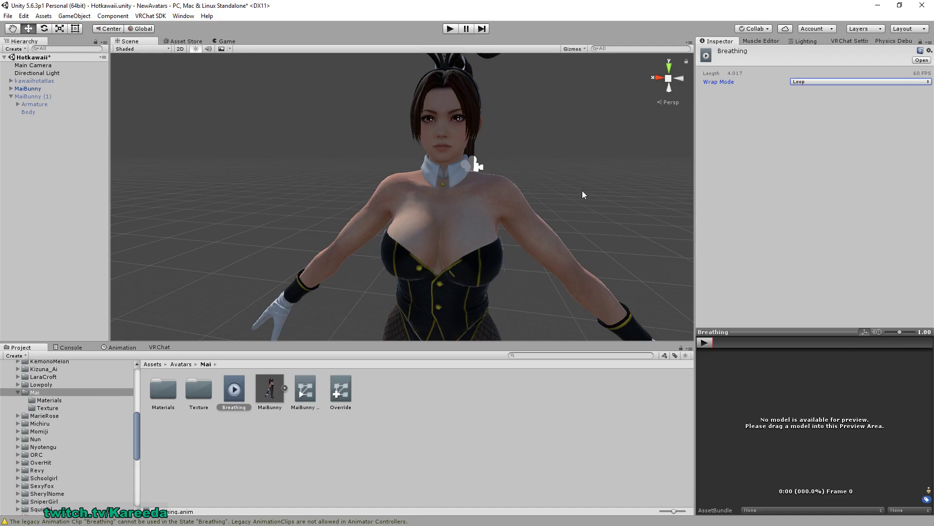
Select the original MaiBunny avatar and add an Animation component to it
left_click_drag(587, 193, 380, 163, "alt")
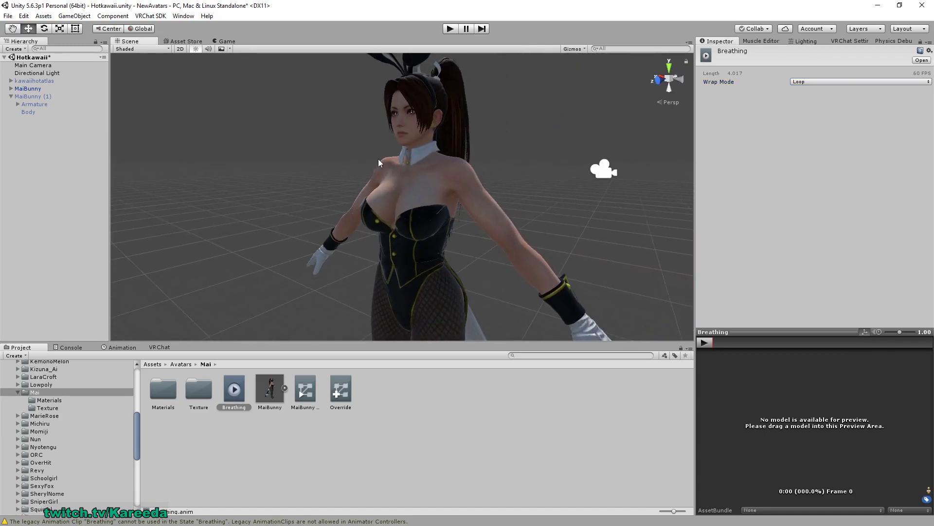
left_click(28, 88)
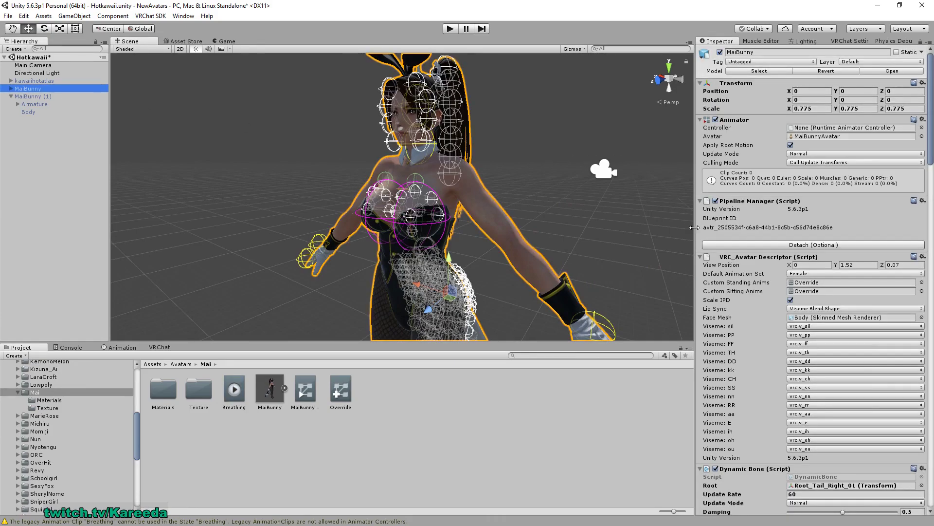
left_click_drag(932, 78, 928, 475)
left_click(832, 501)
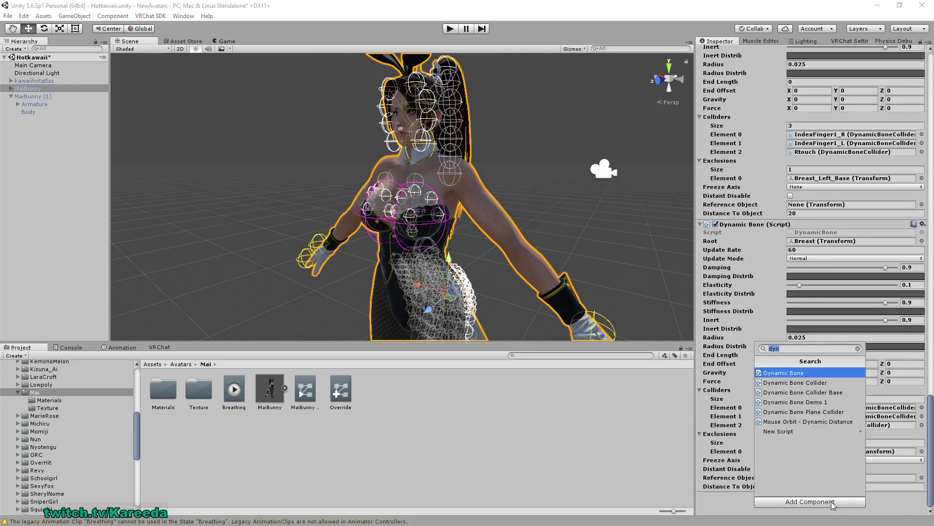
type("anim")
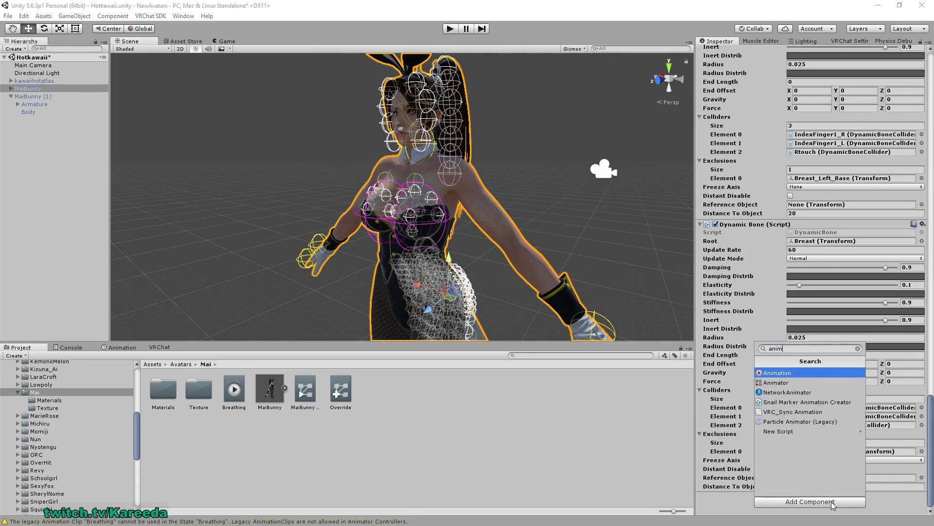
left_click(779, 374)
scroll(831, 399, "down", 3)
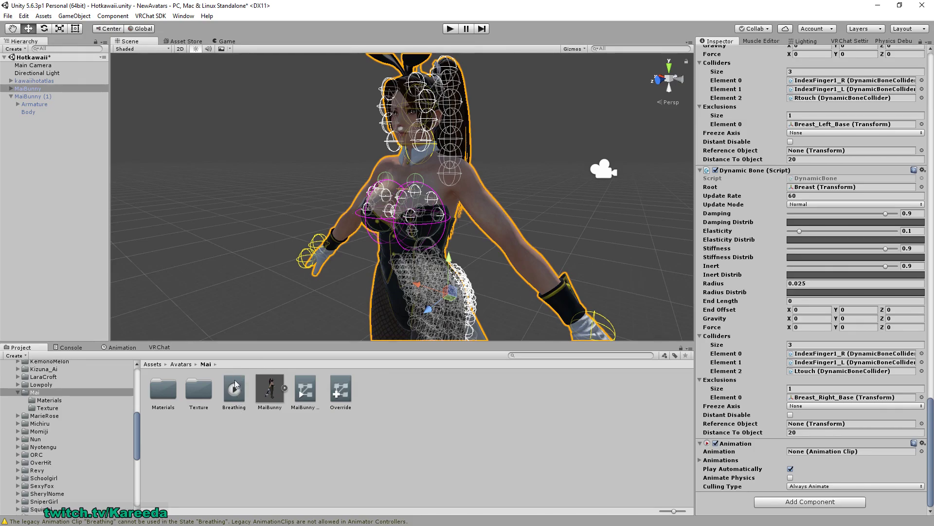
Assign the Breathing clip to the Animation component, enable Animate Physics and expand its Animations list
left_click_drag(237, 392, 808, 455)
left_click(809, 486)
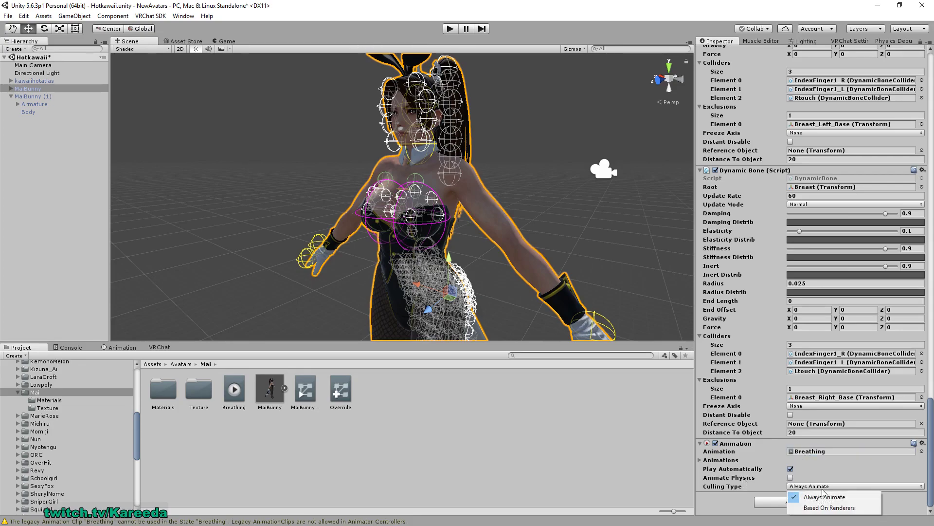
left_click(790, 482)
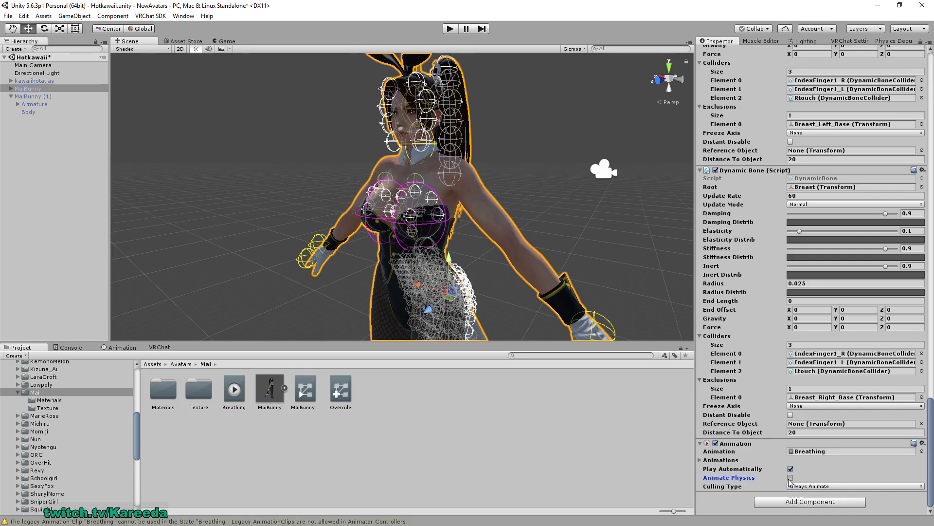
left_click(701, 460)
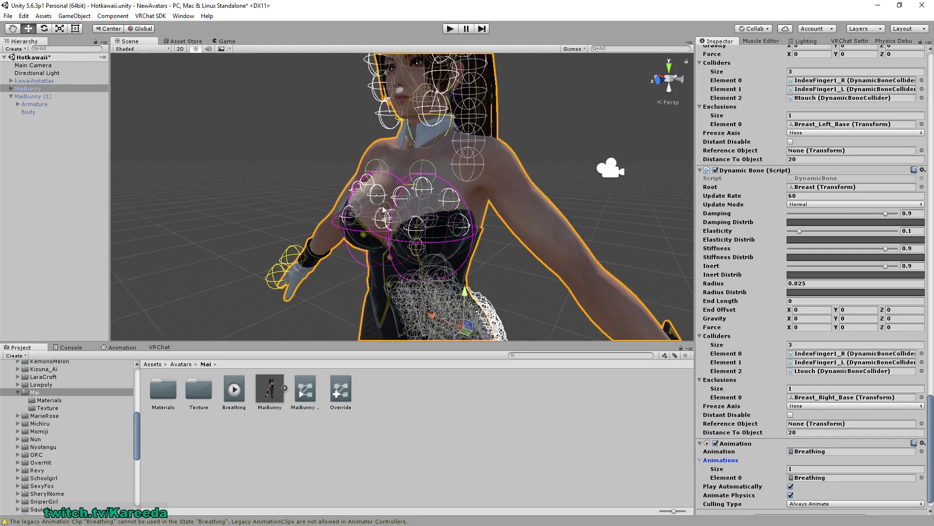
Run the scene, check the breathing on MaiBunny from several angles in the Scene view, and stop play mode
left_click_drag(361, 205, 334, 184, "alt")
scroll(733, 455, "down", 2)
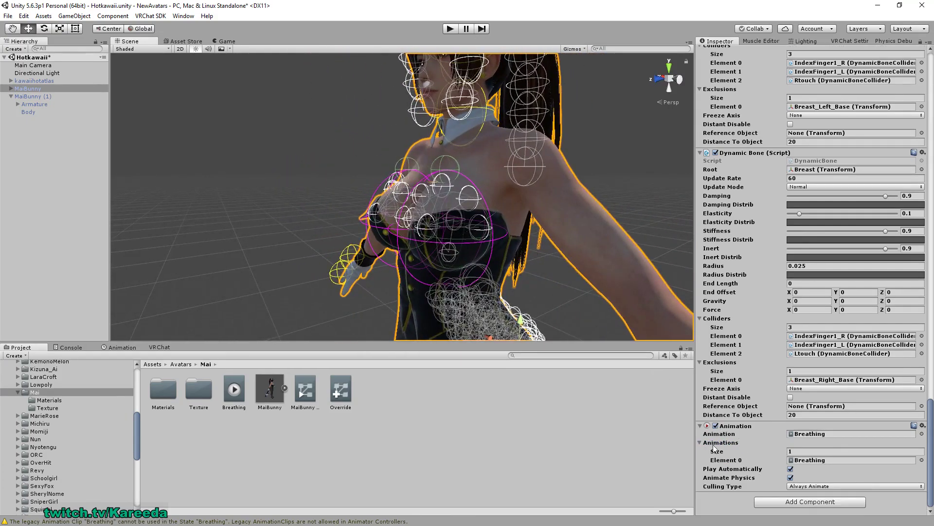
right_click_drag(303, 120, 419, 121)
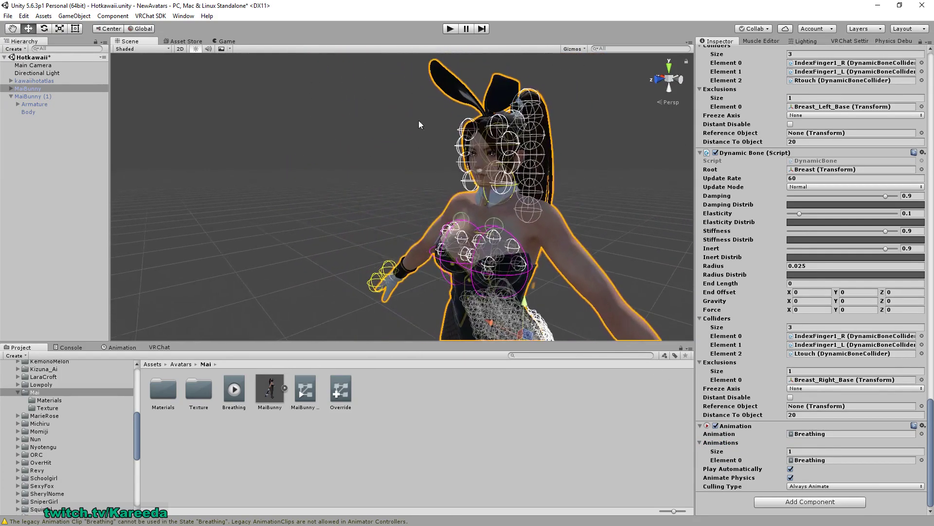
left_click(452, 31)
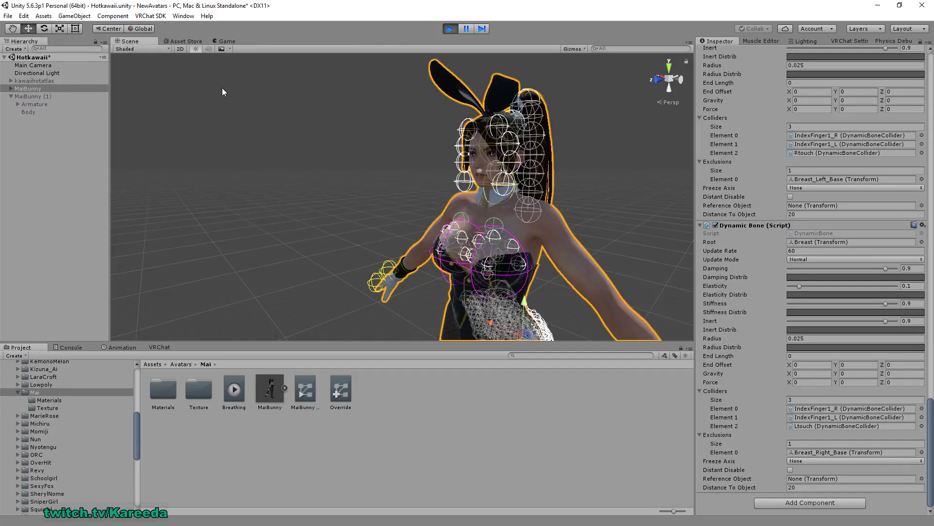
scroll(301, 127, "up", 3)
middle_click_drag(300, 127, 283, 110)
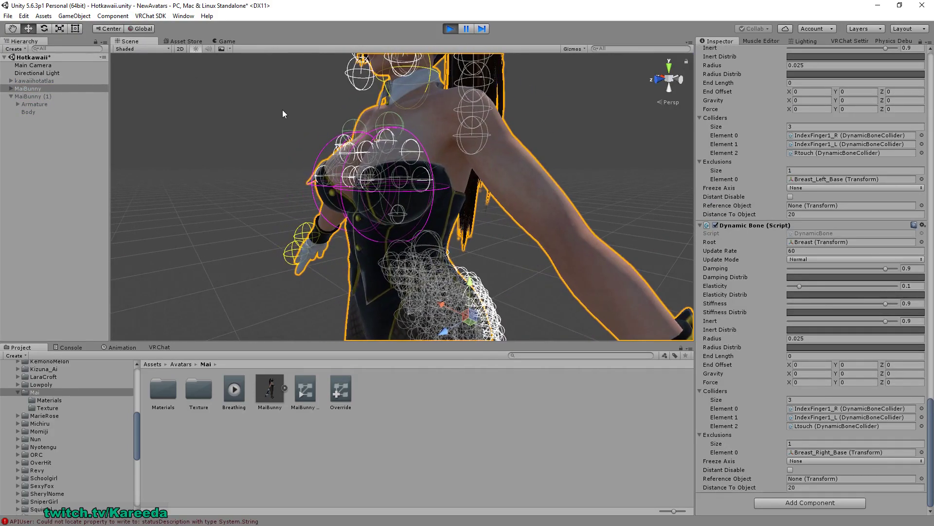
right_click_drag(283, 109, 294, 115)
middle_click_drag(294, 115, 244, 118)
left_click_drag(244, 117, 445, 143, "alt")
middle_click_drag(445, 140, 499, 148)
left_click(451, 29)
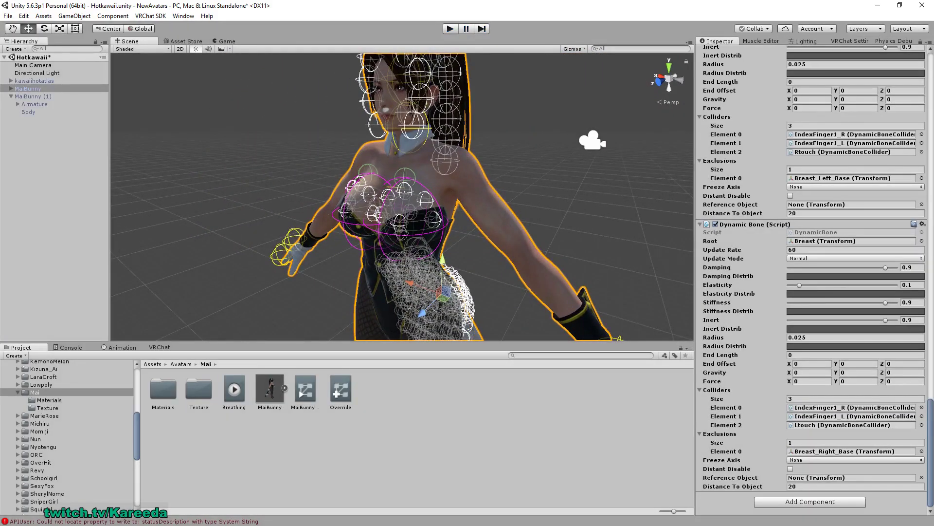